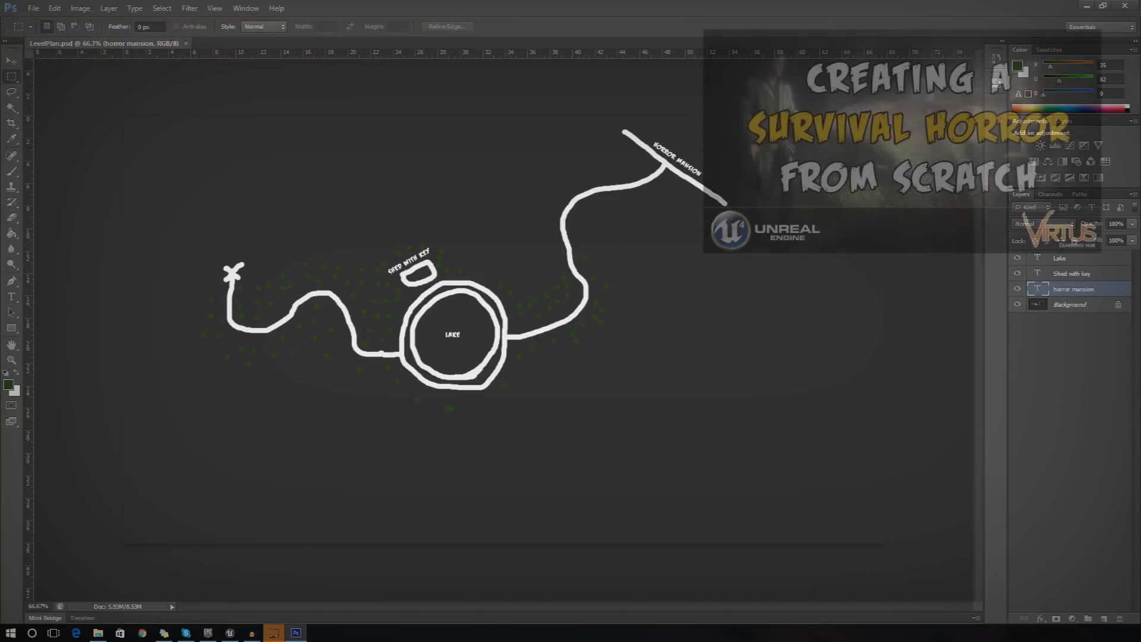
Fit the whole LevelPlan.psd drawing on screen.
left_click(11, 360)
right_click(354, 344)
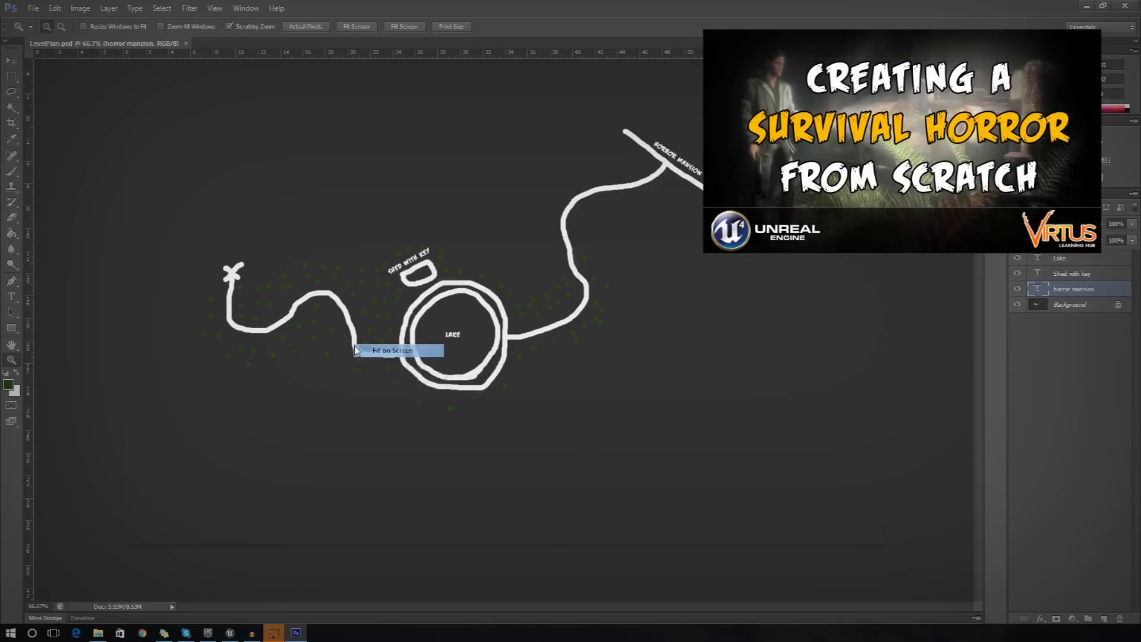
left_click(360, 348)
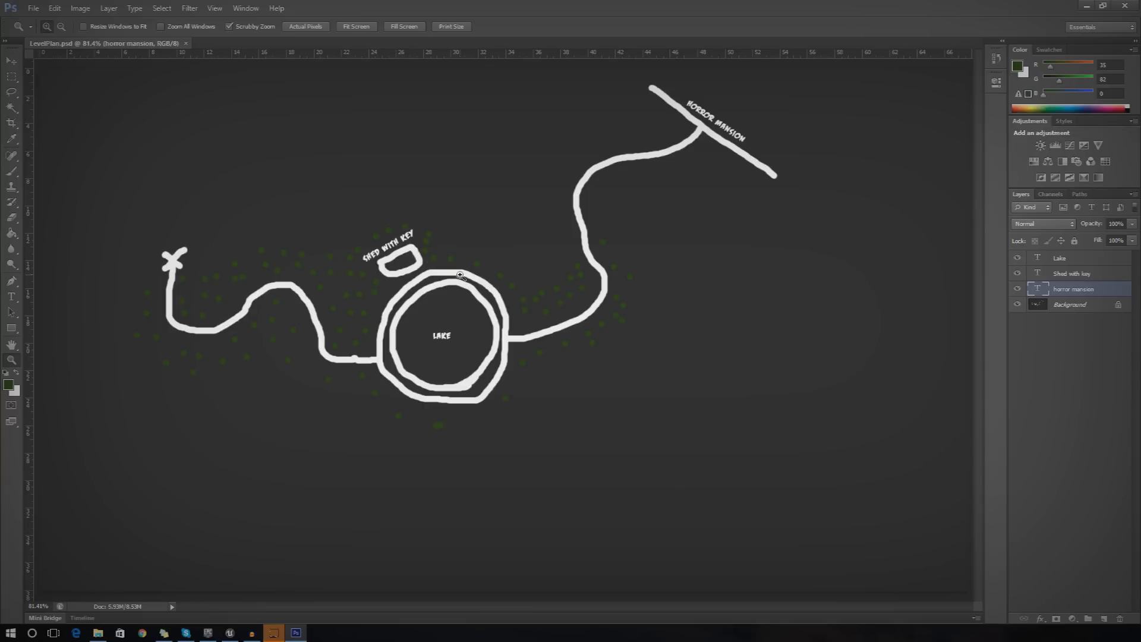
Switch to the Unreal Editor and open the Level1 level from the Content folder.
left_click(1087, 7)
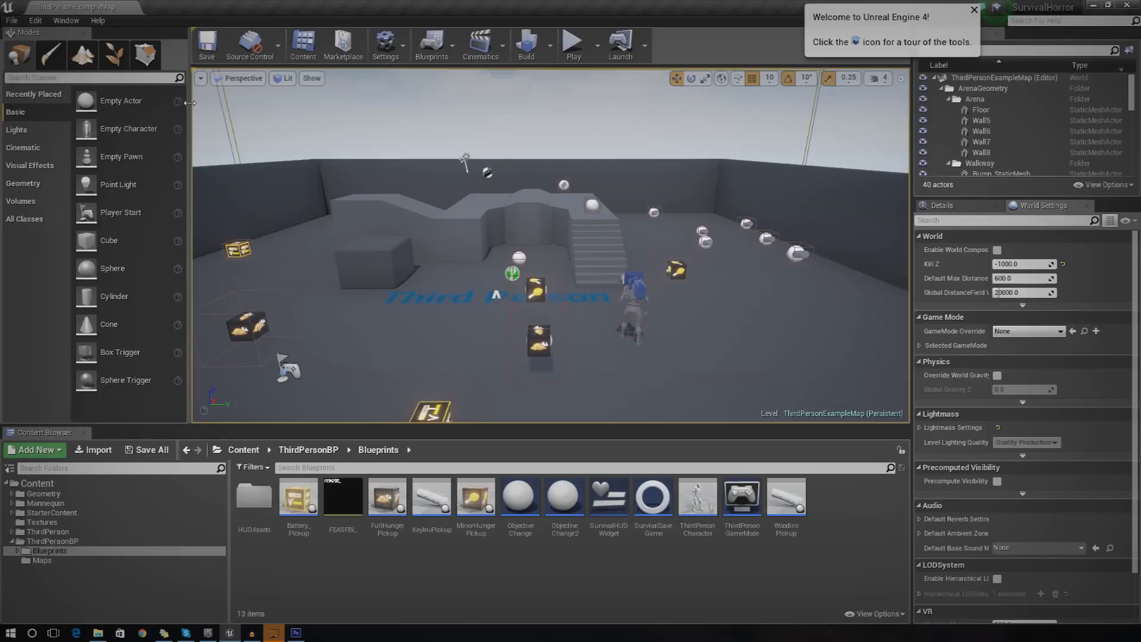
left_click(11, 20)
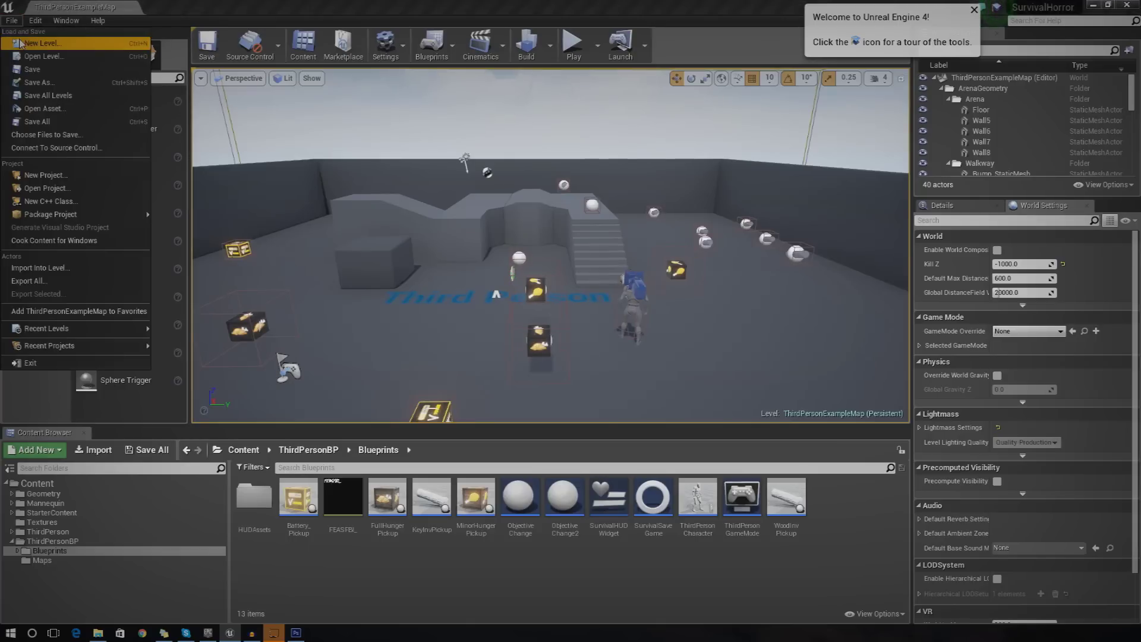
left_click(35, 51)
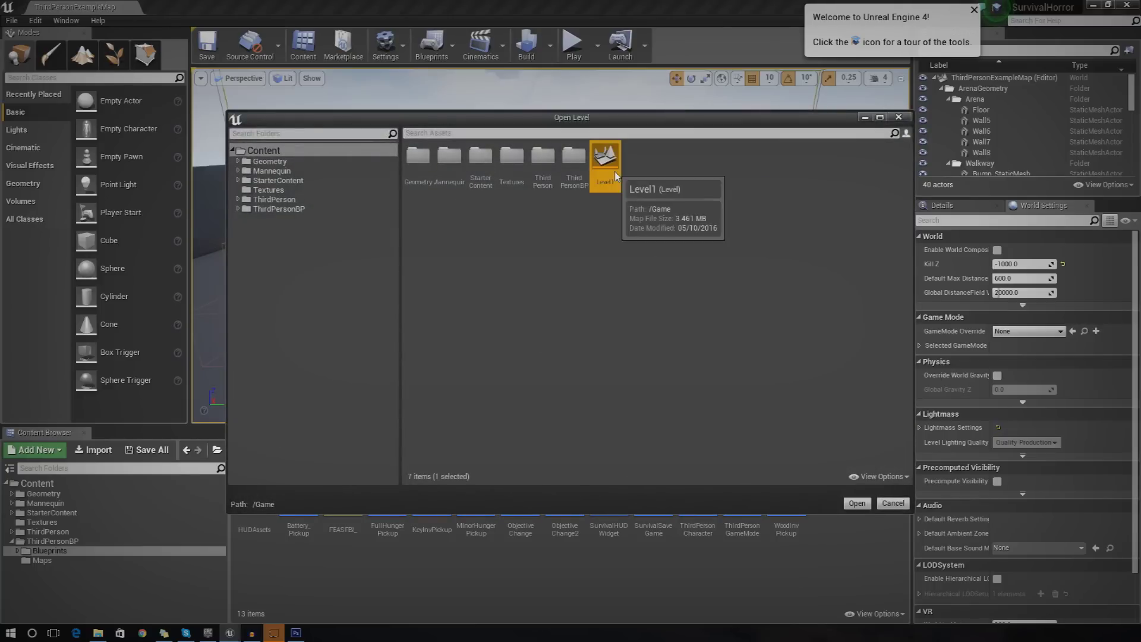
double_click(613, 182)
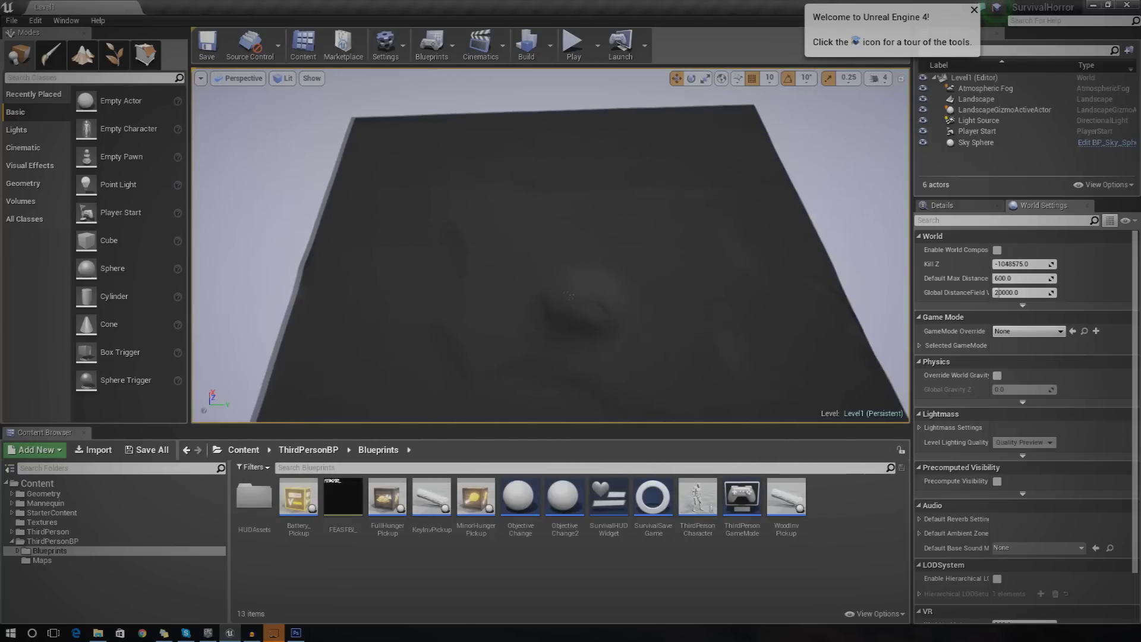
Play Level1 in the editor, sprint across the landscape to judge its size, and stop the play session.
key("w")
right_click_drag(571, 245, 446, 256)
key("d")
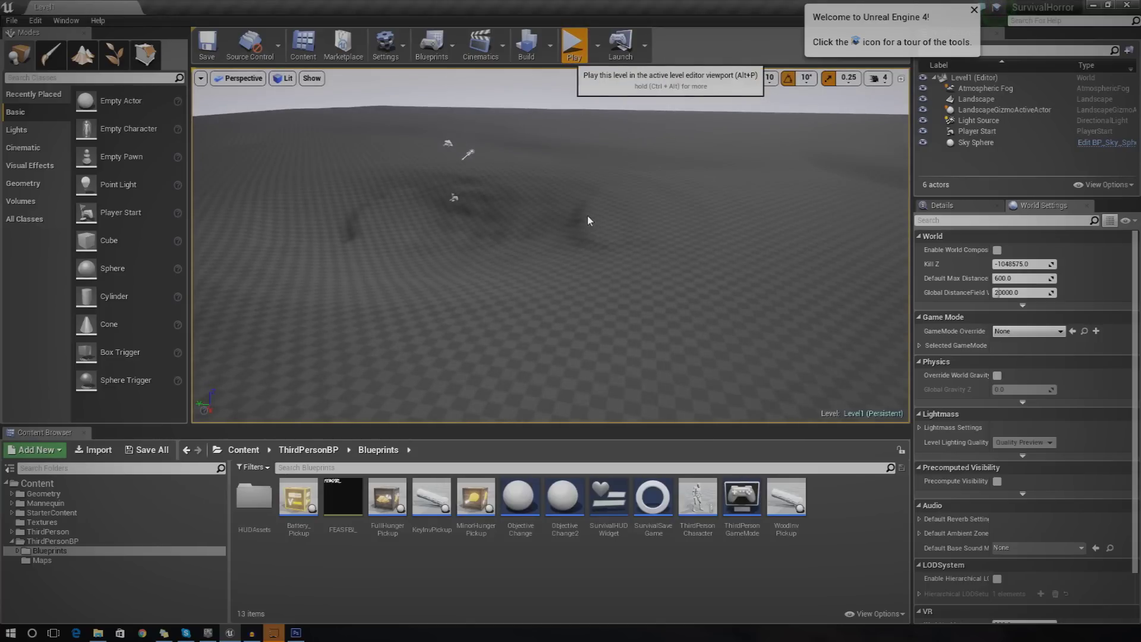
key("shift+w")
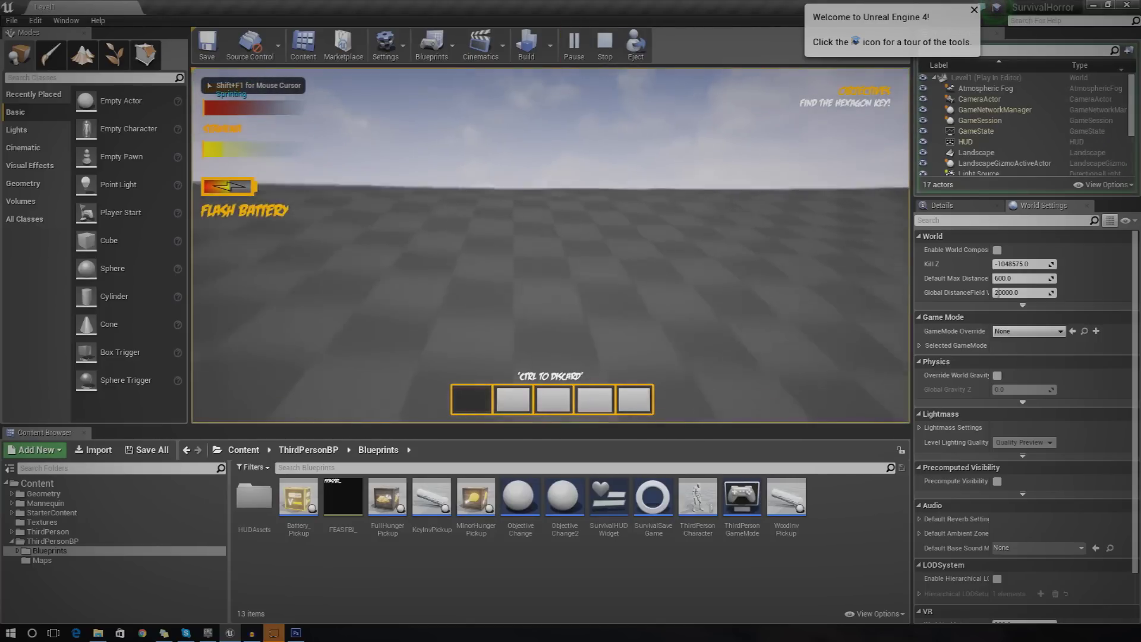
key("shift+w")
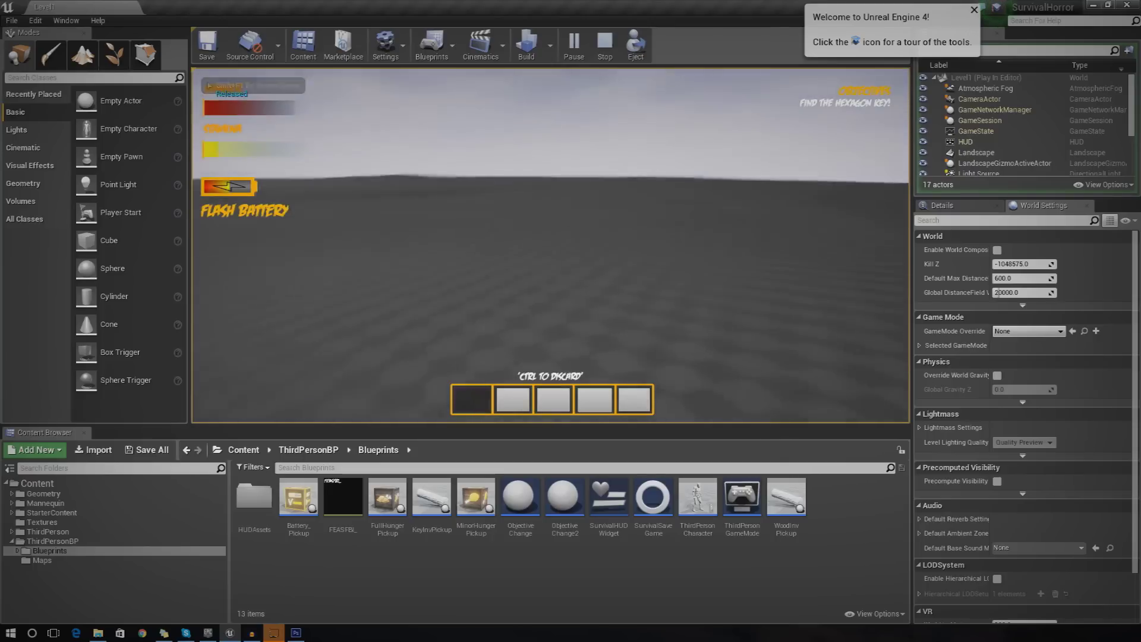
key("shift")
key("shift")
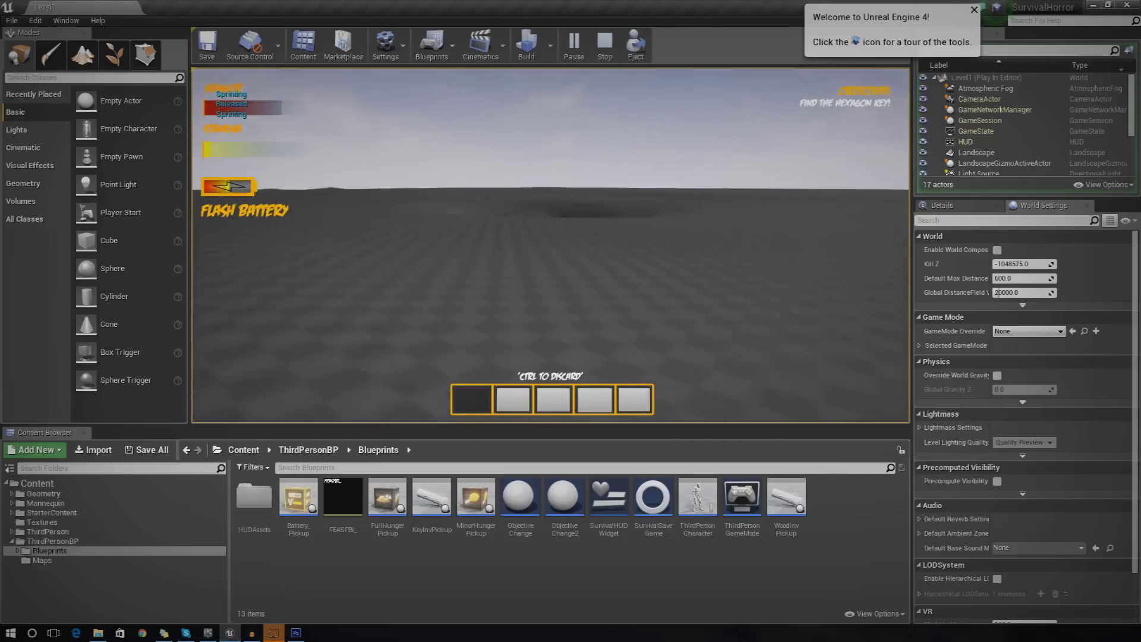
key("shift+w")
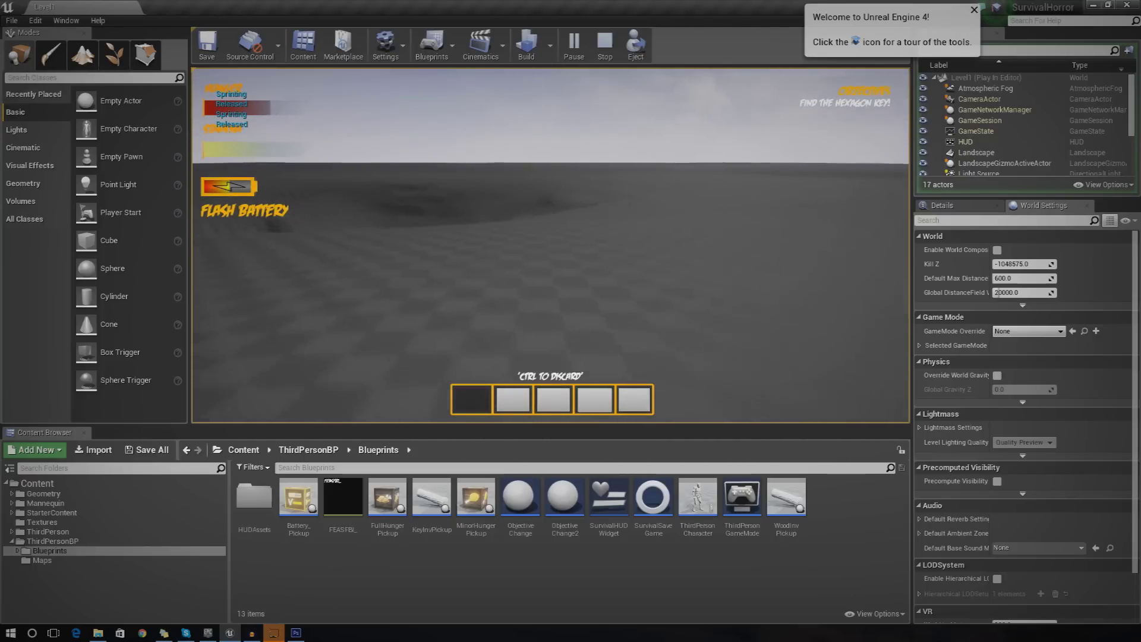
key("shift+w")
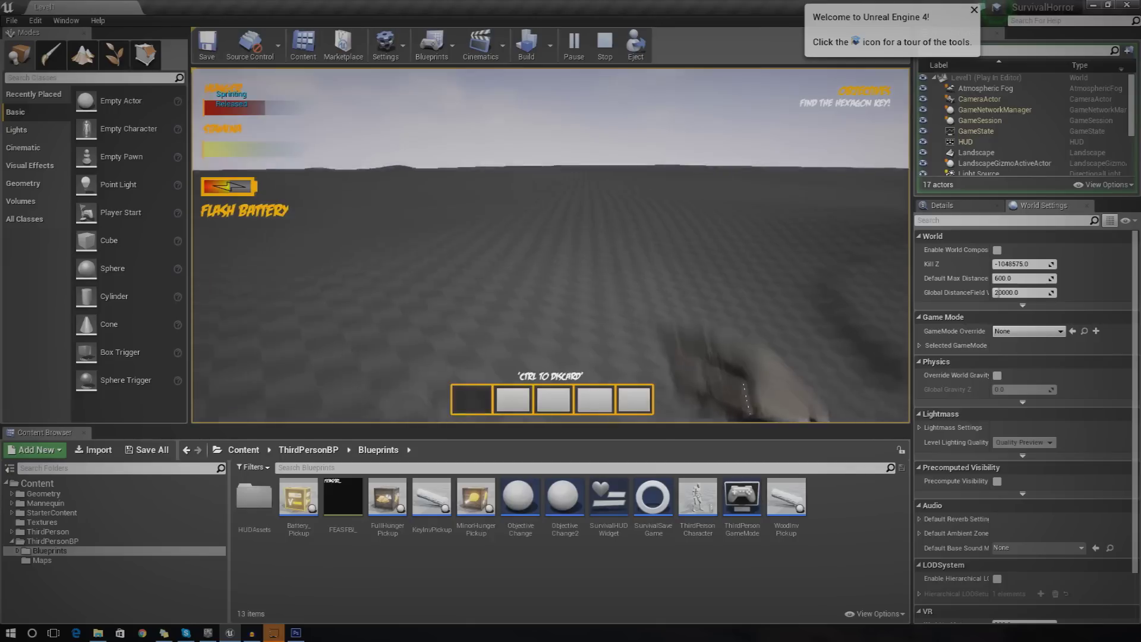
key("shift+w")
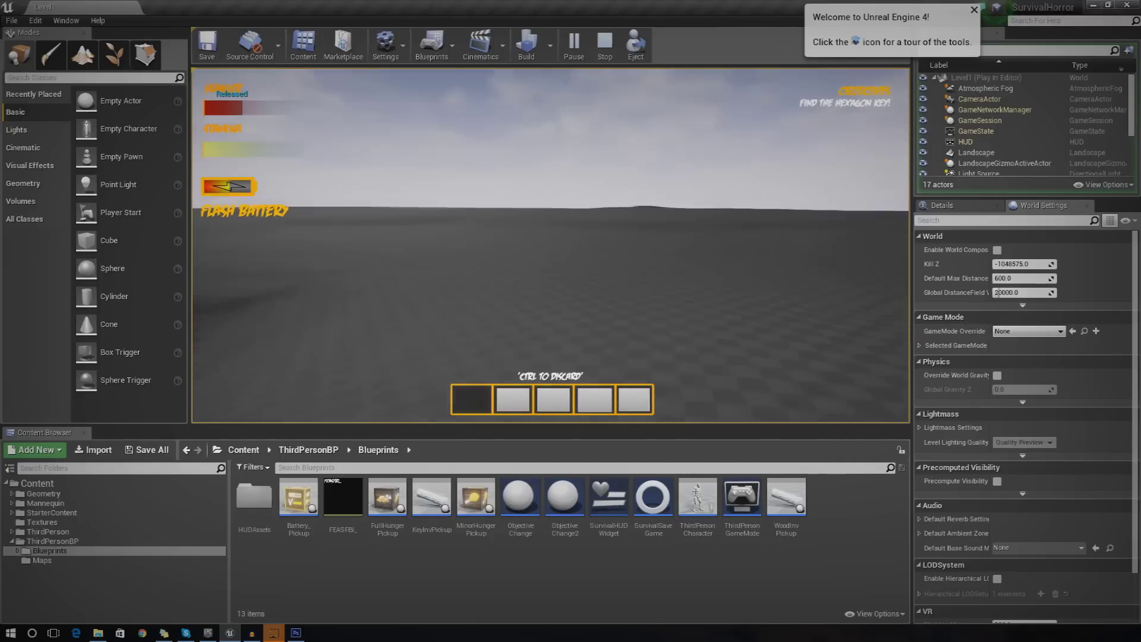
key("Escape")
Check the level plan in Photoshop and set the Unreal viewport's camera speed to 6.
left_click(296, 632)
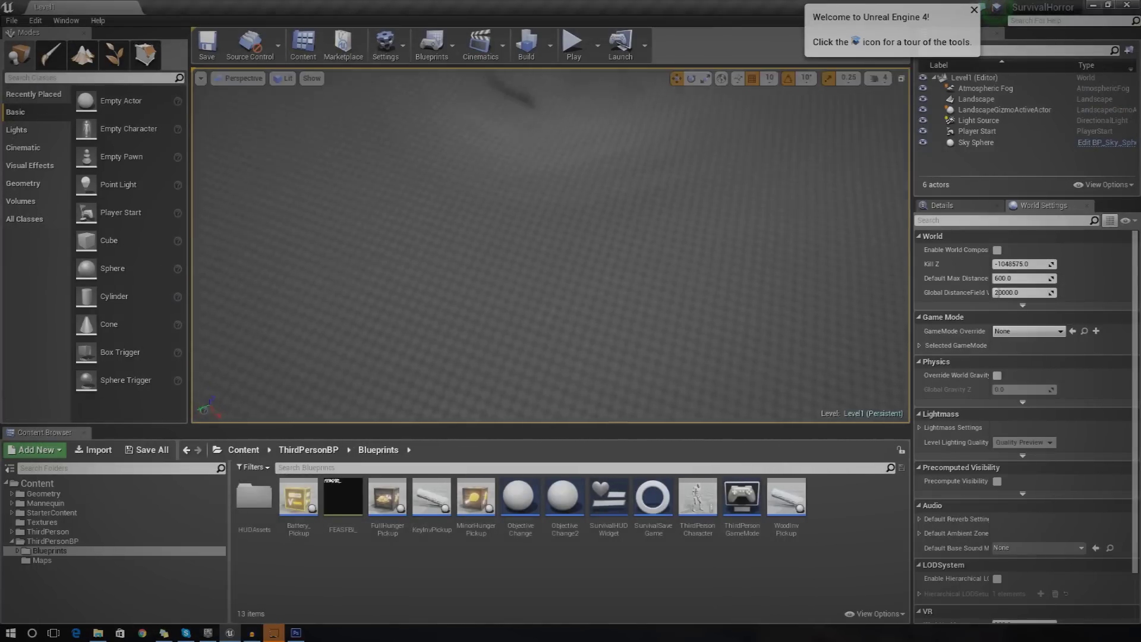
mouse_move(550, 245)
right_mouse_down()
mouse_move(595, 229)
mouse_move(523, 238)
mouse_move(571, 235)
mouse_move(510, 278)
right_mouse_up()
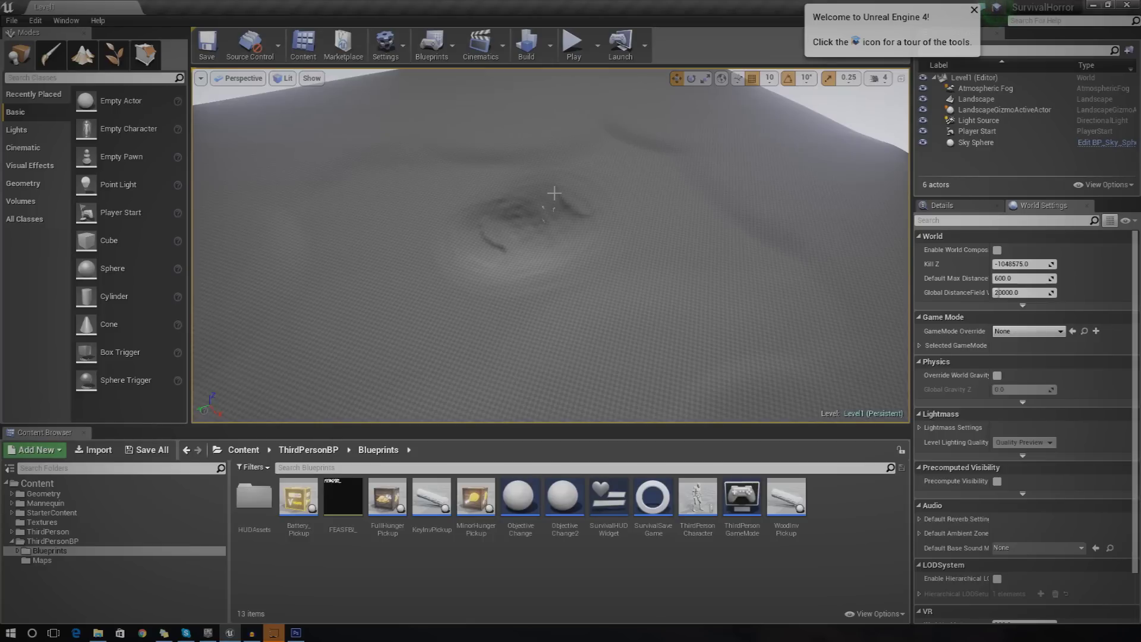
left_click(879, 78)
left_click_drag(898, 107, 918, 106)
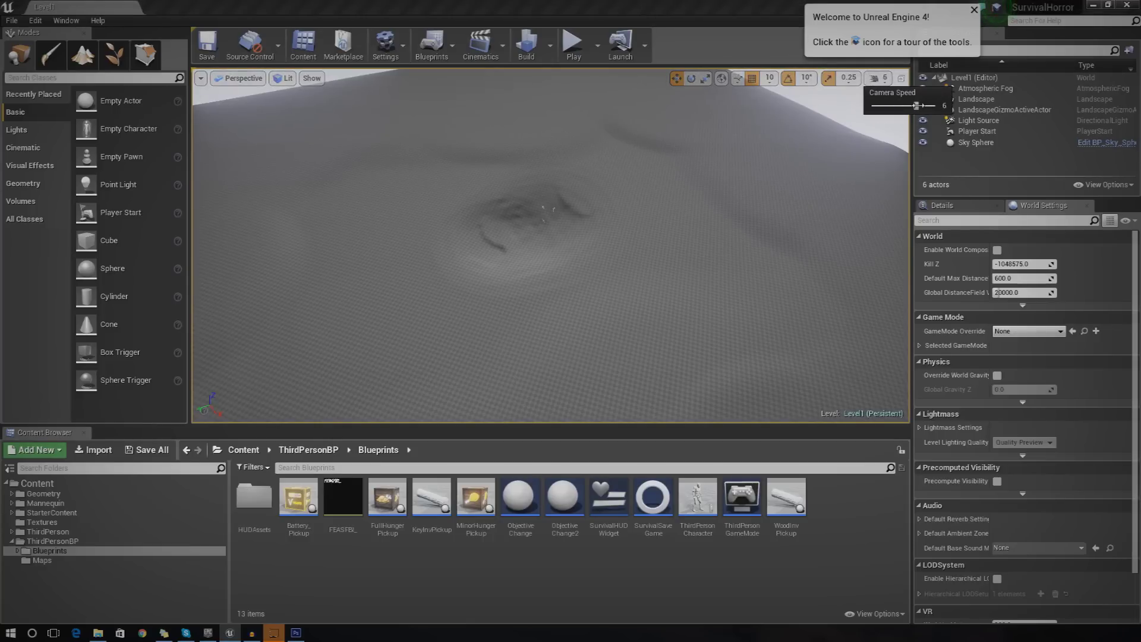
right_click_drag(753, 151, 682, 186)
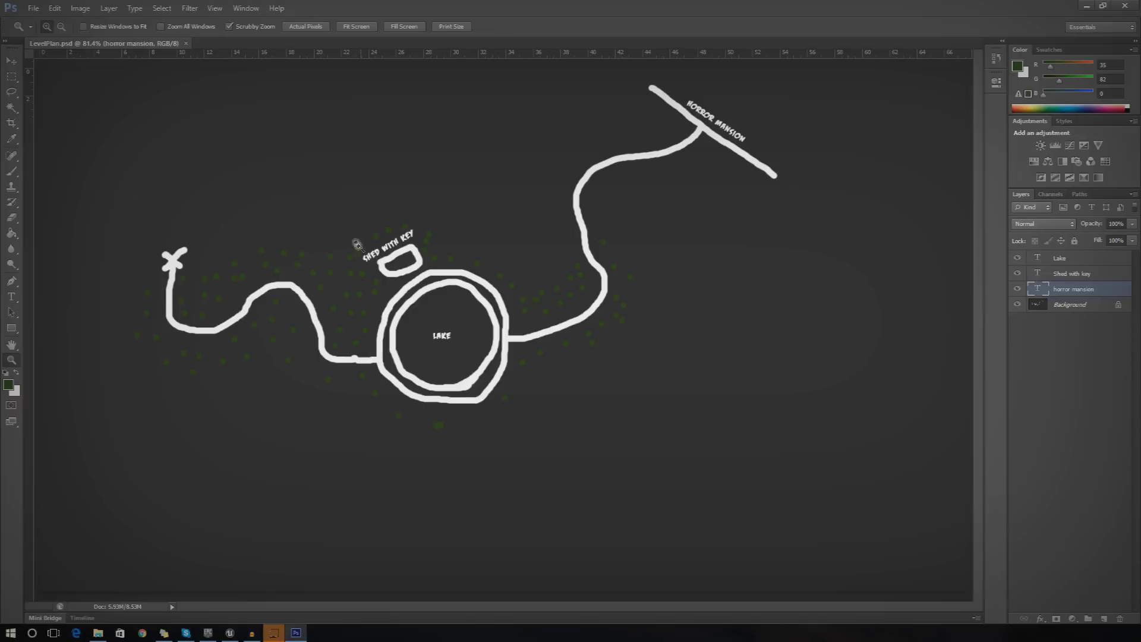
Switch to Photoshop, select the Brush tool on the level plan, and return to the Unreal Editor.
left_click(296, 633)
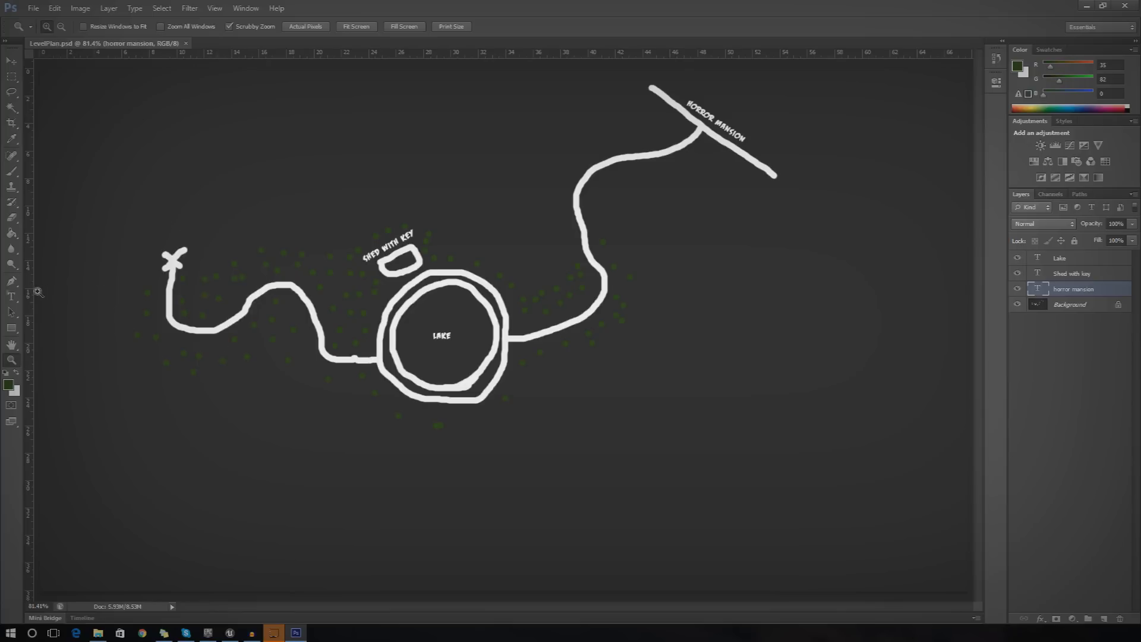
left_click(12, 172)
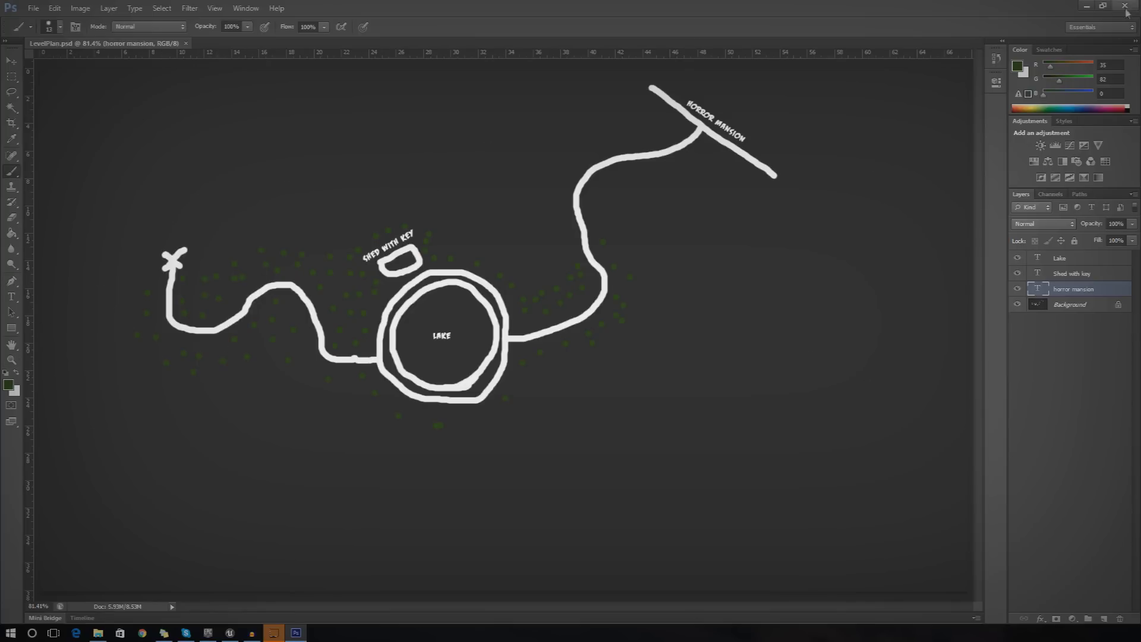
left_click(1087, 6)
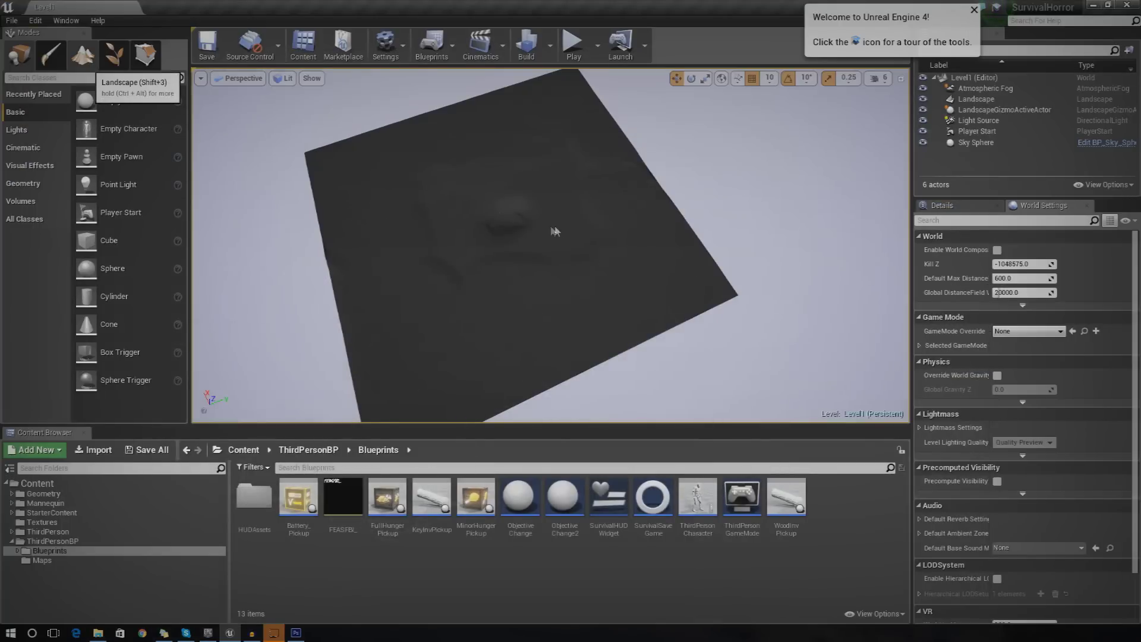
Enter Landscape sculpt mode and examine the landscape's edges and corners from several angles.
mouse_move(606, 208)
right_mouse_down()
mouse_move(672, 214)
mouse_move(589, 227)
right_mouse_up()
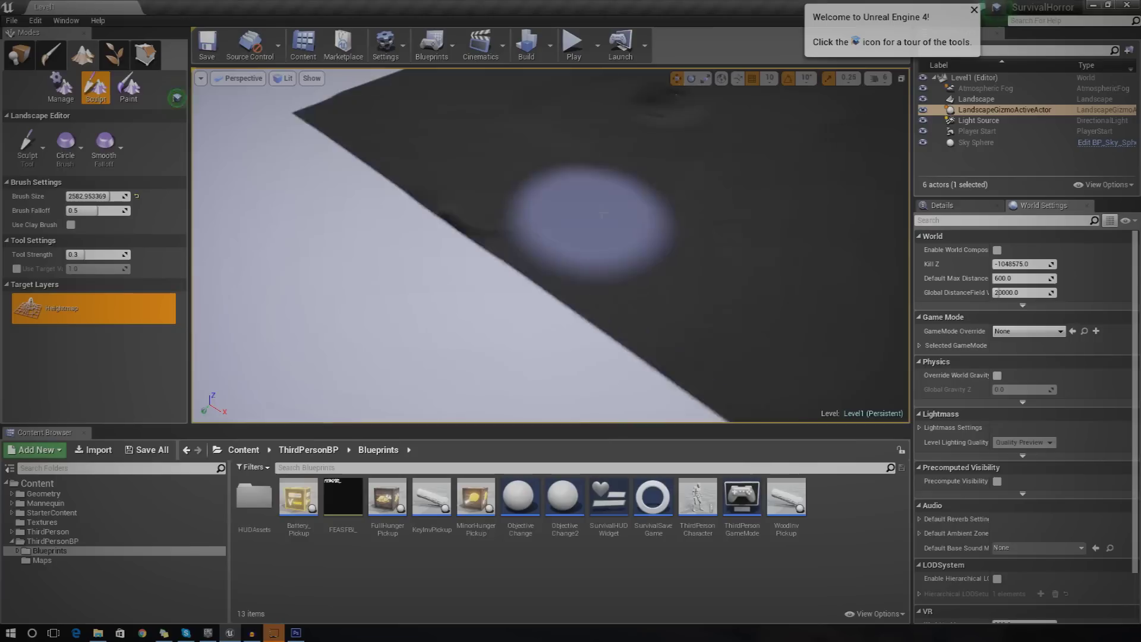
mouse_move(494, 231)
right_mouse_down()
mouse_move(417, 235)
mouse_move(594, 238)
mouse_move(720, 259)
mouse_move(703, 256)
right_mouse_up()
mouse_move(512, 286)
right_mouse_down()
mouse_move(571, 289)
mouse_move(523, 286)
right_mouse_up()
mouse_move(479, 273)
right_mouse_down()
mouse_move(523, 255)
mouse_move(487, 261)
mouse_move(450, 243)
right_mouse_up()
mouse_move(557, 226)
right_mouse_down()
mouse_move(737, 237)
mouse_move(690, 261)
mouse_move(618, 249)
mouse_move(595, 237)
mouse_move(630, 217)
mouse_move(639, 243)
mouse_move(660, 235)
mouse_move(618, 196)
mouse_move(544, 224)
mouse_move(535, 249)
mouse_move(551, 224)
right_mouse_up()
right_click_drag(464, 332, 543, 265)
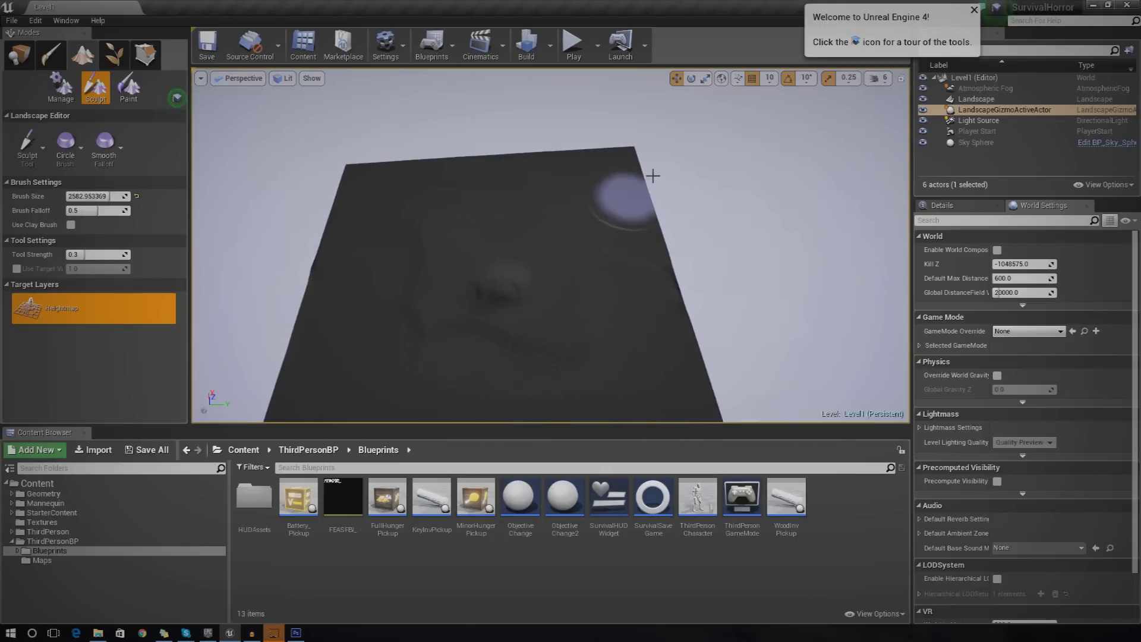
mouse_move(612, 192)
right_mouse_down()
mouse_move(612, 206)
mouse_move(592, 210)
mouse_move(598, 202)
right_mouse_up()
mouse_move(485, 309)
right_mouse_down()
mouse_move(586, 178)
mouse_move(544, 196)
right_mouse_up()
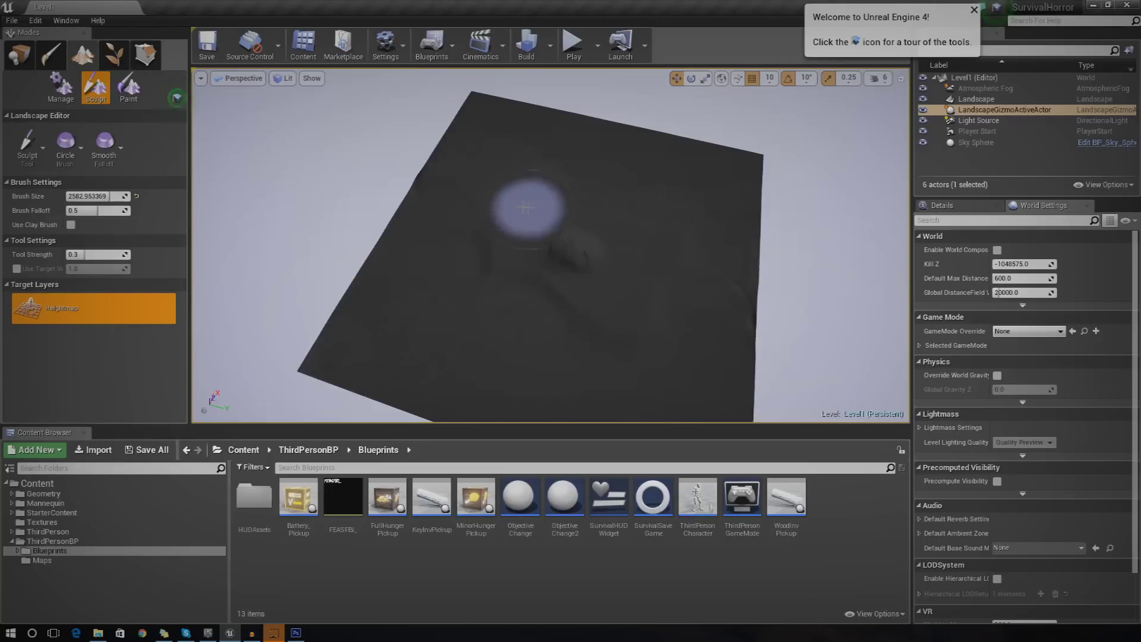
Sculpt a mountain ridge along the landscape's near edge and lower left side with the circle brush at 0.3 strength.
key("w")
mouse_move(541, 213)
right_mouse_down()
mouse_move(576, 213)
mouse_move(524, 202)
mouse_move(511, 217)
mouse_move(526, 211)
mouse_move(529, 185)
mouse_move(511, 333)
mouse_move(497, 285)
mouse_move(357, 293)
right_mouse_up()
key("s")
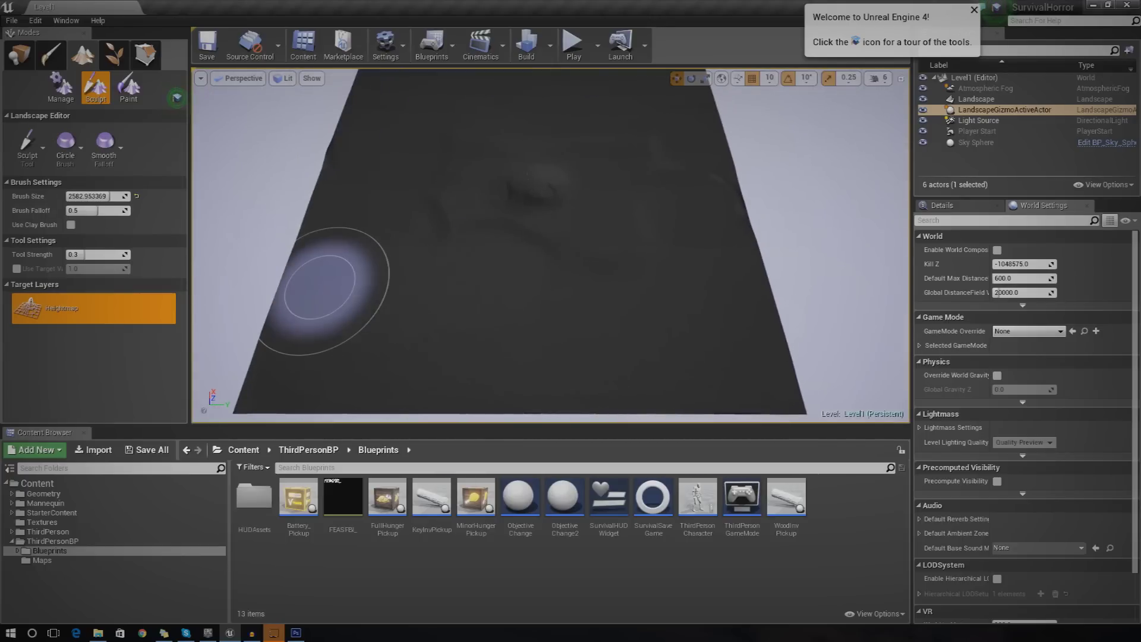
key("s")
mouse_move(376, 248)
right_mouse_down()
mouse_move(347, 178)
mouse_move(376, 249)
right_mouse_up()
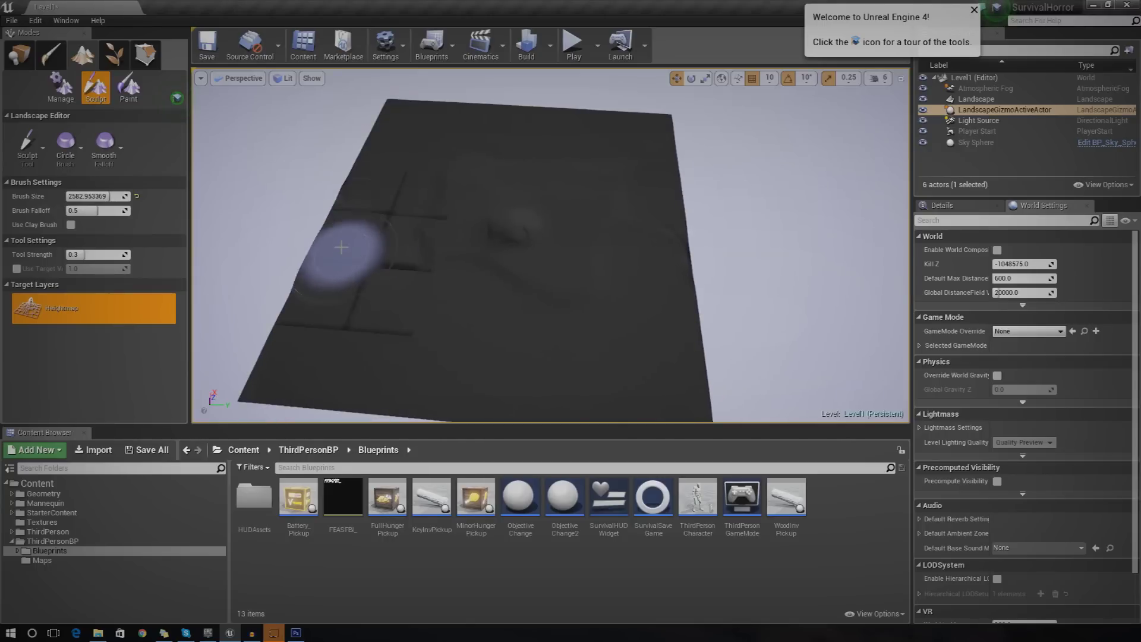
mouse_move(370, 299)
left_mouse_down()
mouse_move(459, 356)
mouse_move(307, 318)
left_mouse_up()
mouse_move(336, 353)
right_mouse_down()
mouse_move(452, 353)
mouse_move(337, 353)
right_mouse_up()
key("s")
mouse_move(533, 397)
left_mouse_down()
mouse_move(576, 387)
mouse_move(523, 383)
mouse_move(594, 375)
mouse_move(508, 388)
mouse_move(488, 375)
mouse_move(593, 368)
mouse_move(594, 310)
left_mouse_up()
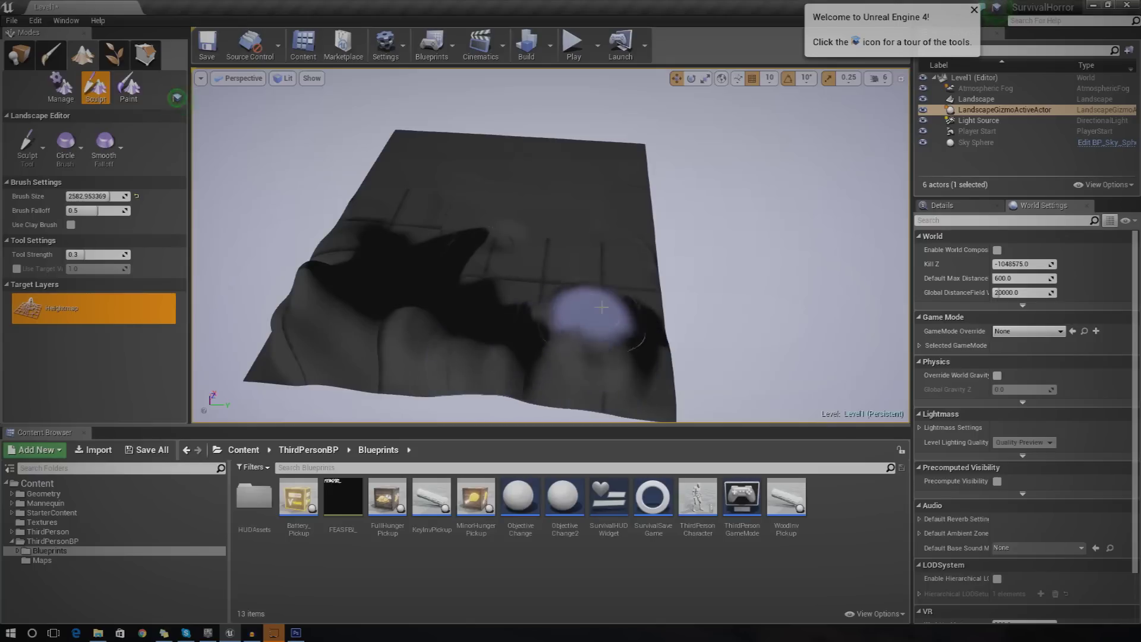
Keep the Sculpt tool and extend the mountain ridge up the landscape's left side and onto its far edge.
left_click(42, 162)
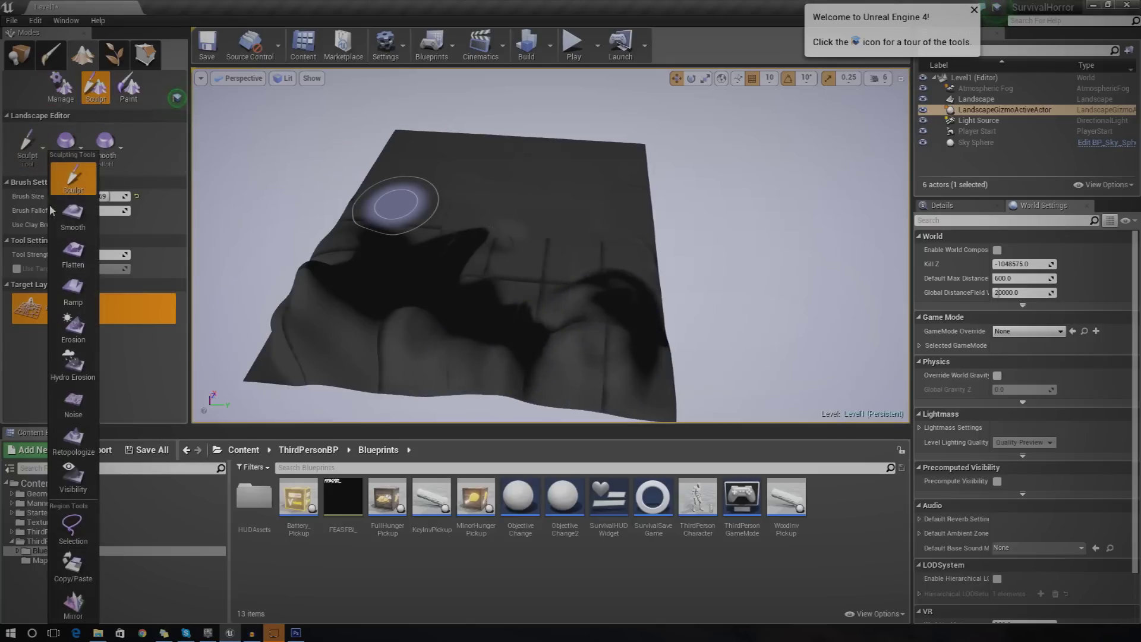
mouse_move(535, 318)
right_mouse_down()
mouse_move(548, 319)
mouse_move(356, 324)
right_mouse_up()
mouse_move(500, 285)
right_mouse_down()
mouse_move(464, 267)
mouse_move(350, 289)
right_mouse_up()
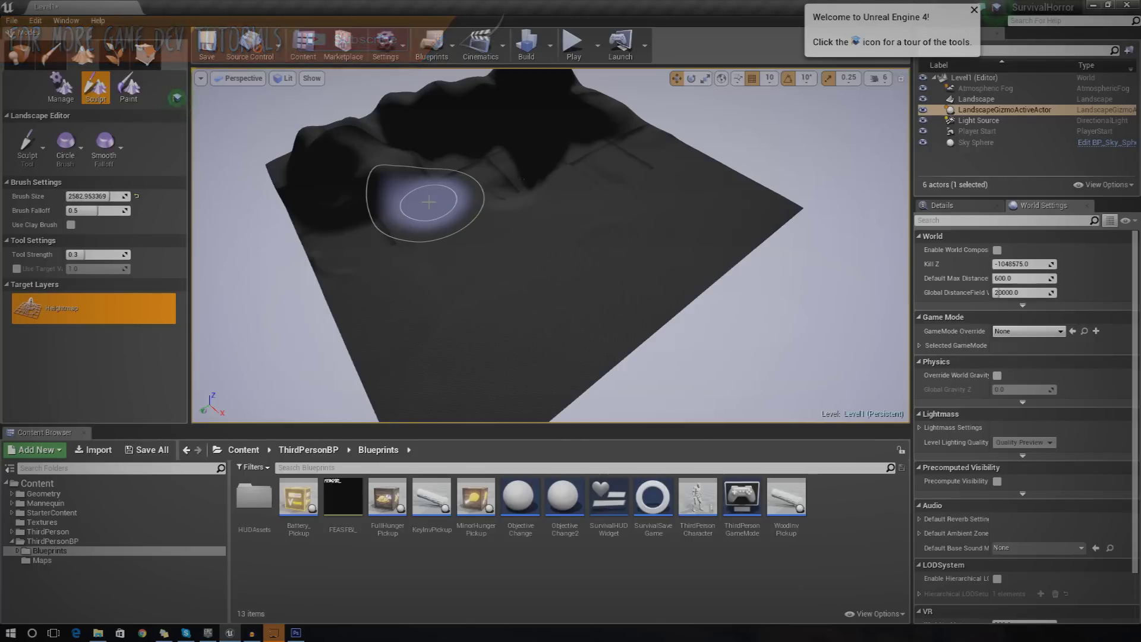
mouse_move(491, 223)
right_mouse_down()
mouse_move(491, 202)
mouse_move(571, 237)
mouse_move(637, 313)
right_mouse_up()
key("s")
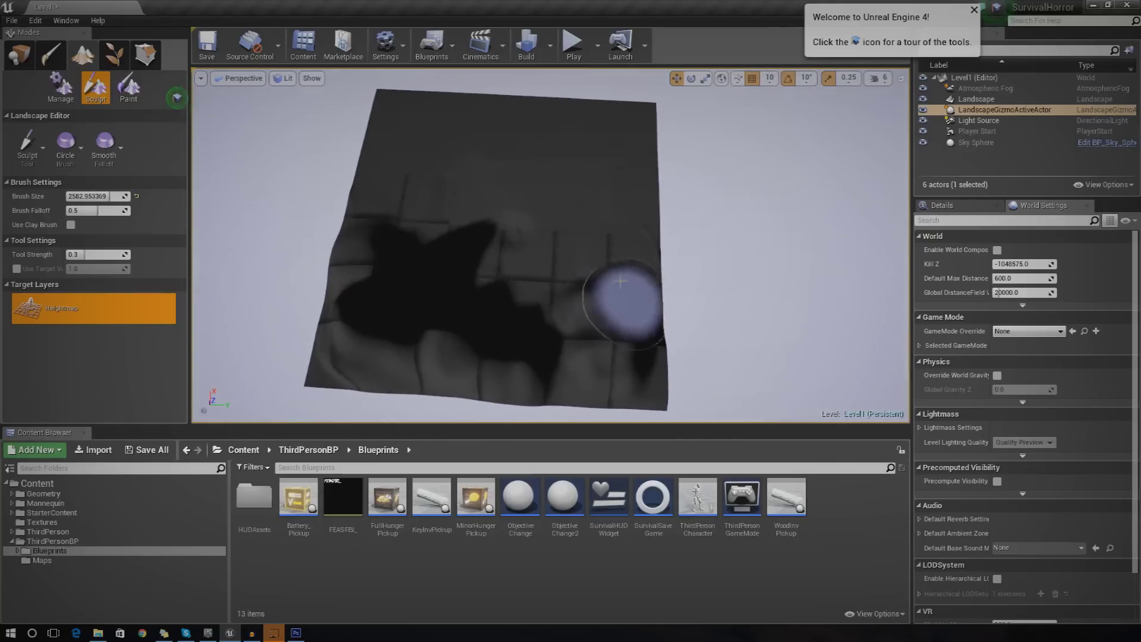
mouse_move(634, 289)
left_mouse_down()
mouse_move(589, 334)
mouse_move(511, 334)
mouse_move(387, 284)
left_mouse_up()
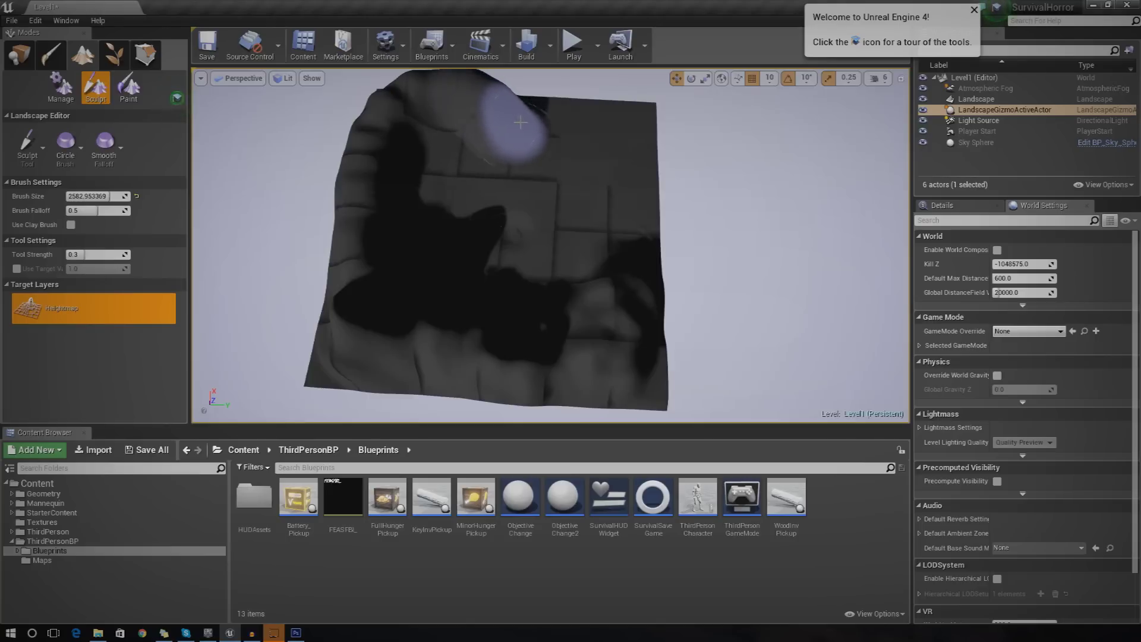
Raise more mountains along the landscape's far edge and right side to enclose the play area.
key("w")
right_click_drag(575, 138, 506, 89)
right_click_drag(573, 115, 523, 130)
mouse_move(412, 190)
right_mouse_down()
mouse_move(407, 179)
mouse_move(466, 107)
mouse_move(270, 374)
mouse_move(584, 189)
right_mouse_up()
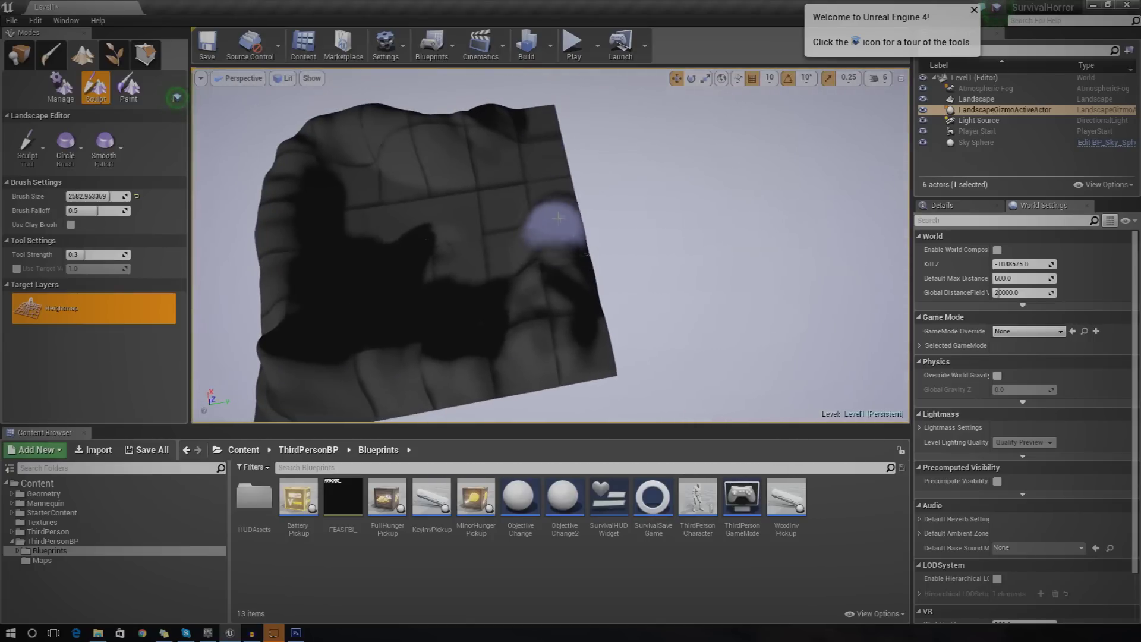
mouse_move(591, 191)
right_mouse_down()
mouse_move(559, 178)
mouse_move(523, 136)
mouse_move(570, 107)
mouse_move(588, 201)
mouse_move(574, 178)
right_mouse_up()
key("w")
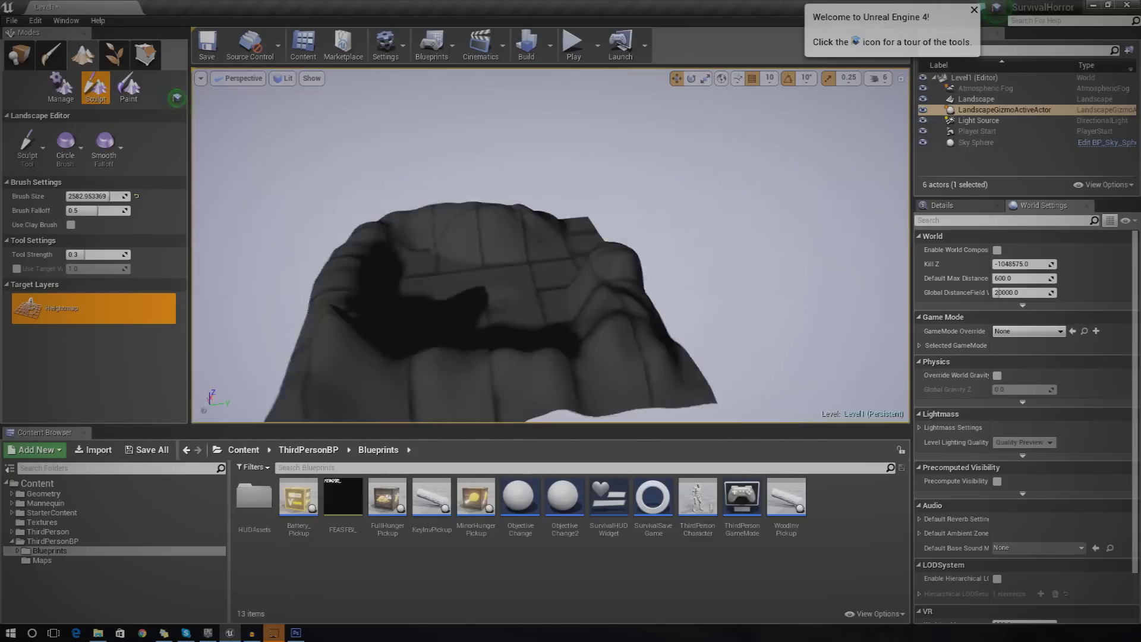
Playtest Level1 in the viewport and run across the terrain to examine the surrounding mountains from the player's view.
right_click_drag(573, 178, 566, 183)
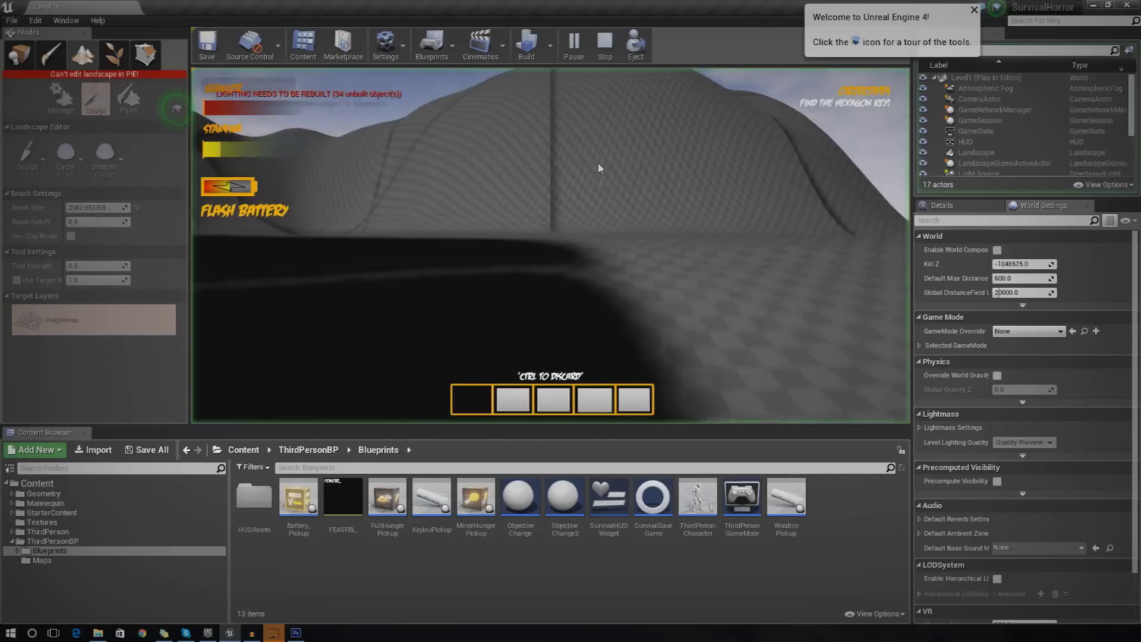
left_click(599, 166)
key("shift+w")
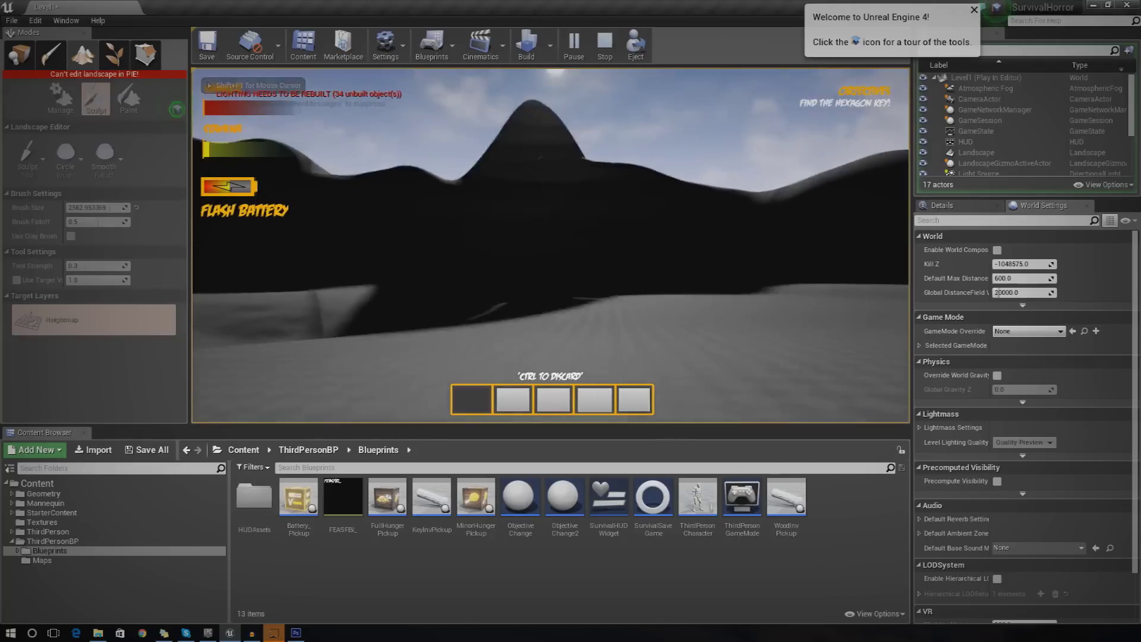
key("shift+w")
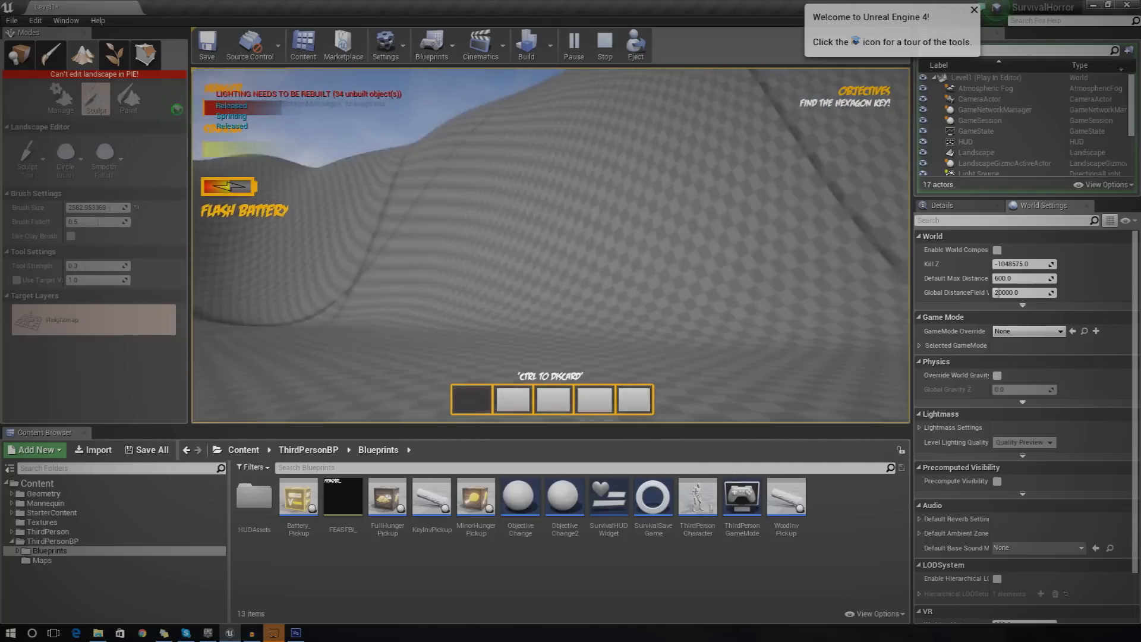
key("shift+w")
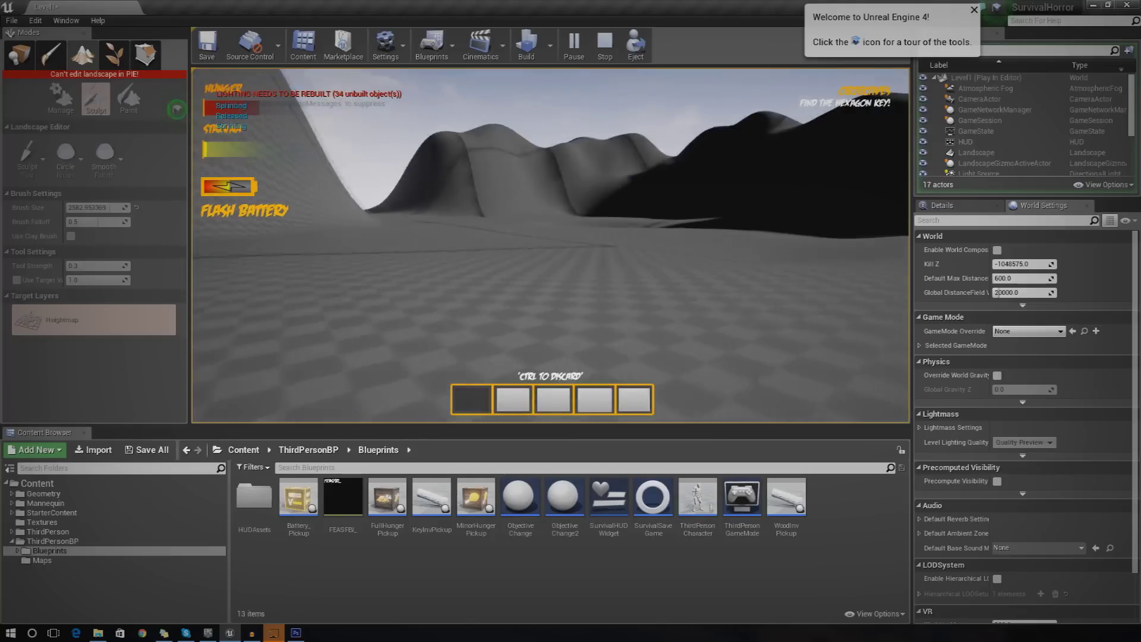
key("shift")
key("shift")
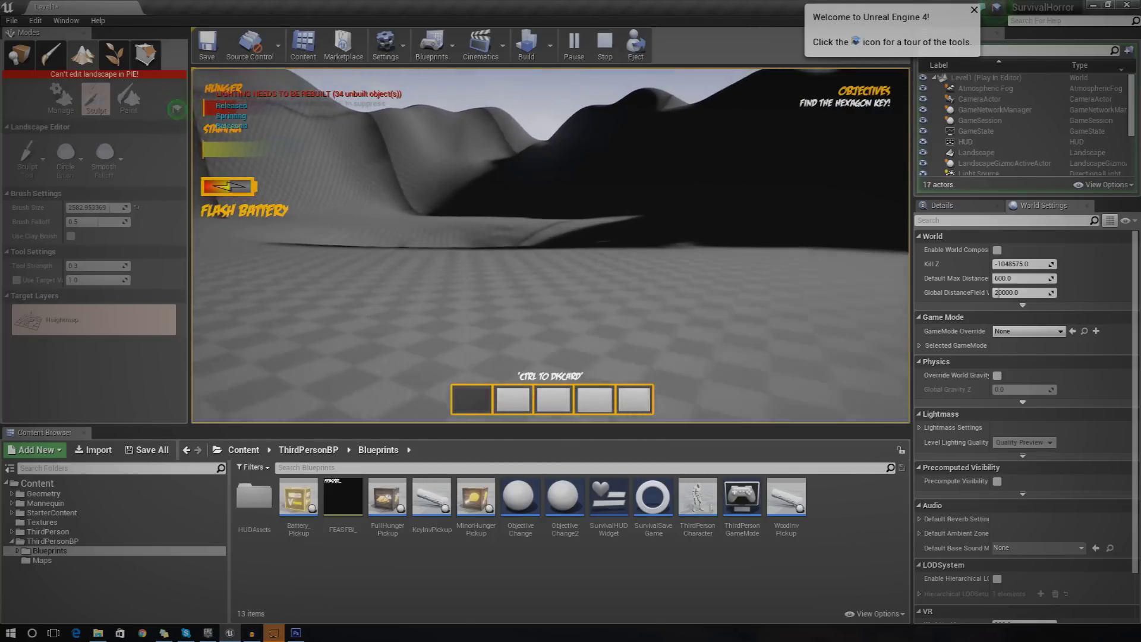
key("w")
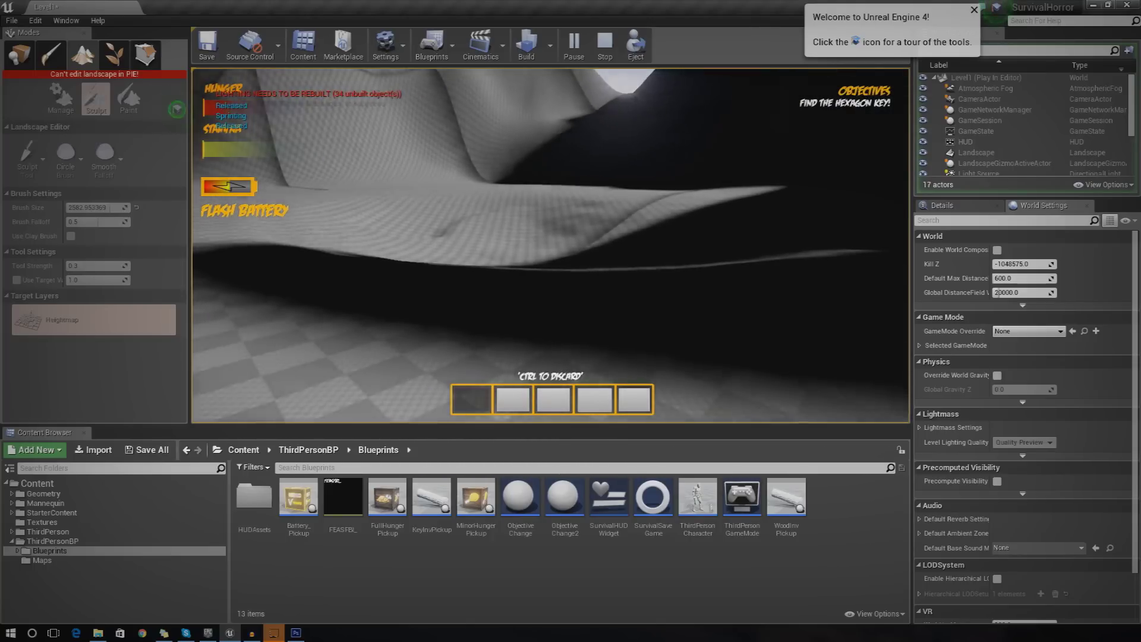
key("Escape")
Replay the level in two more short runs to examine the ground and ridges around the player start.
left_click(574, 45)
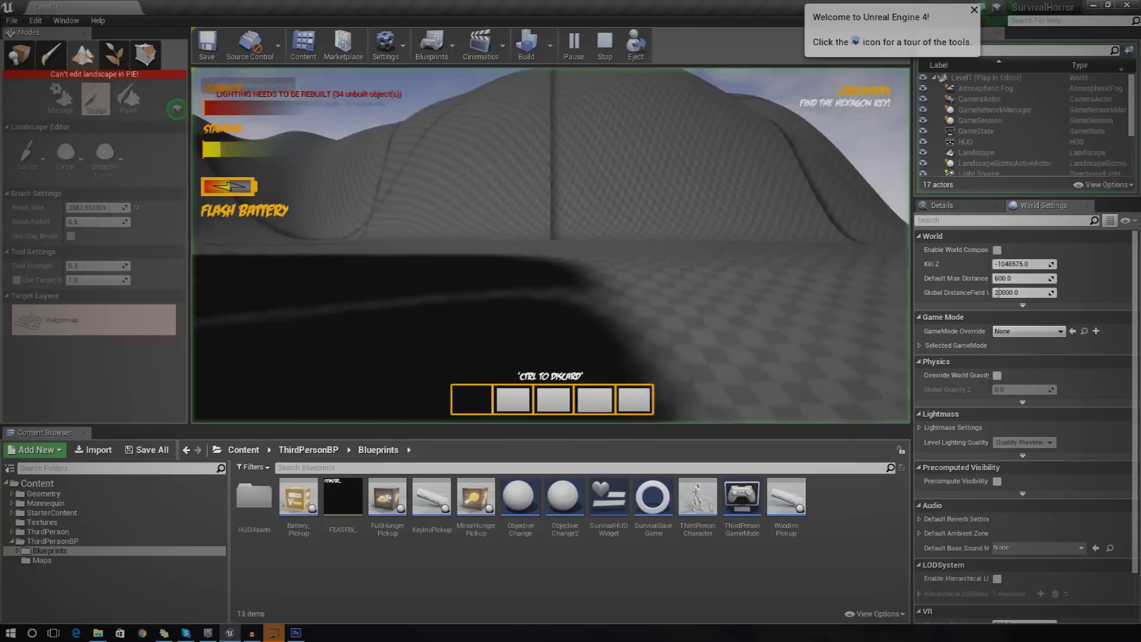
key("w")
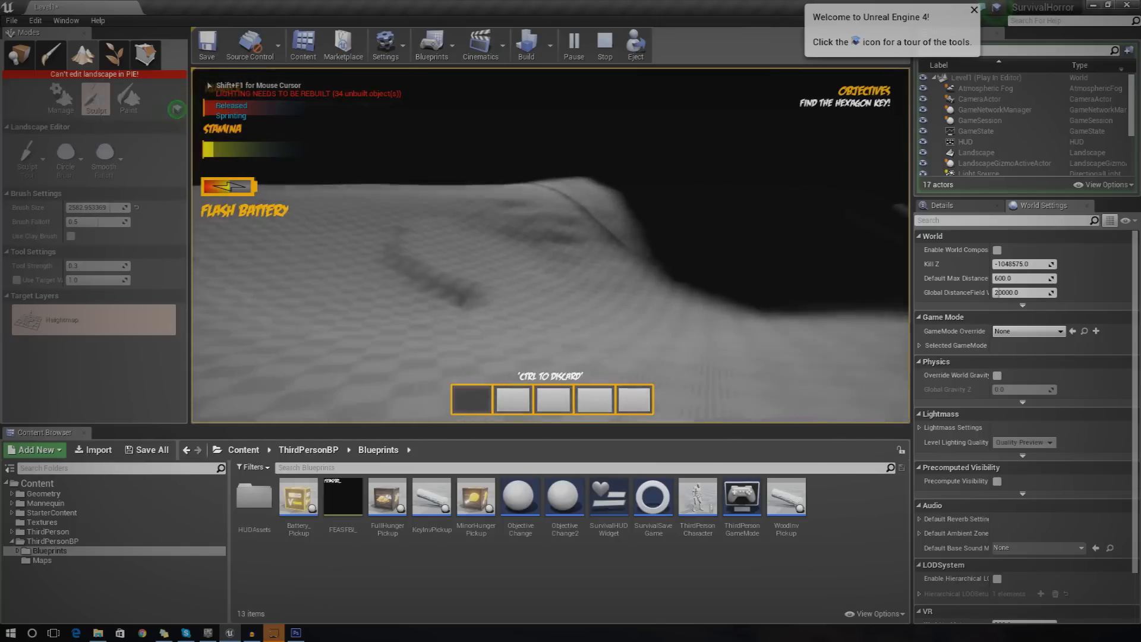
key("shift+w")
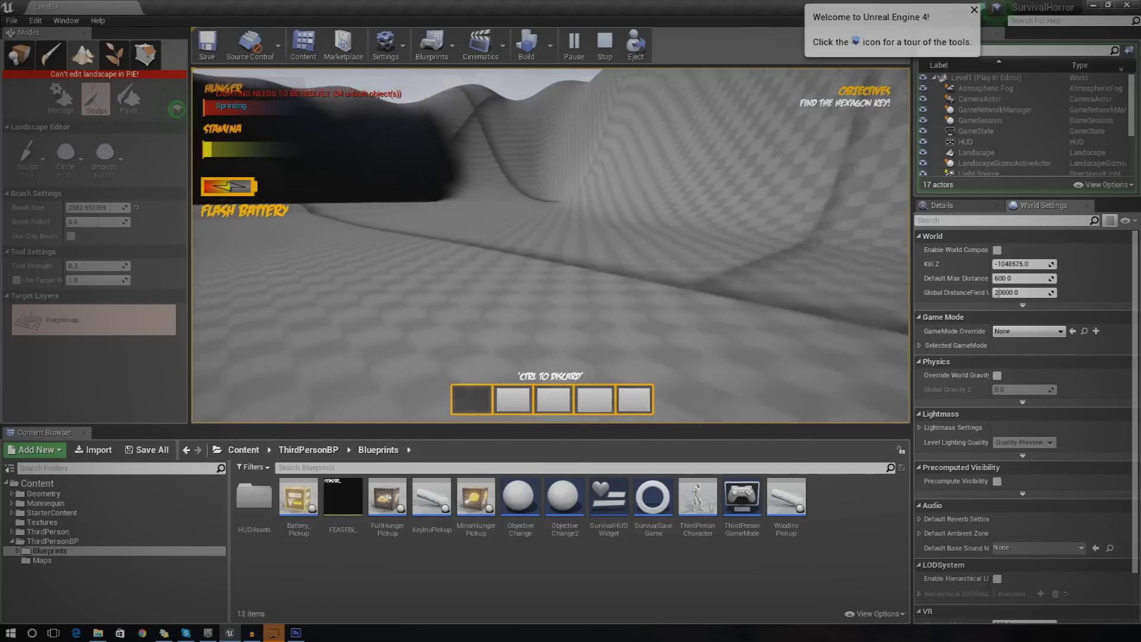
key("w")
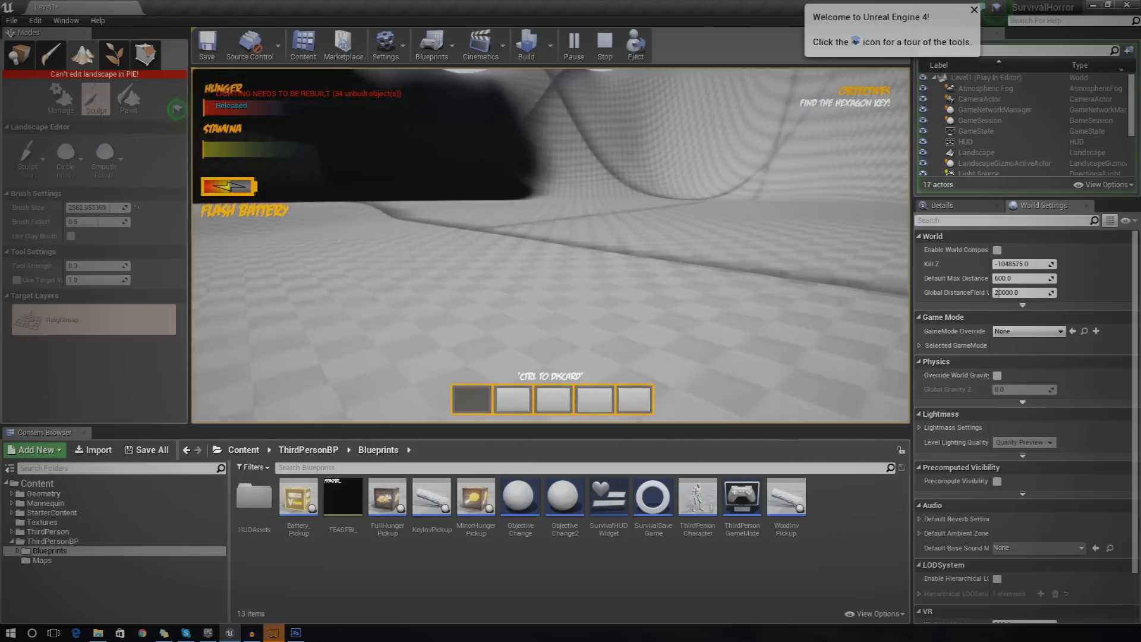
key("Escape")
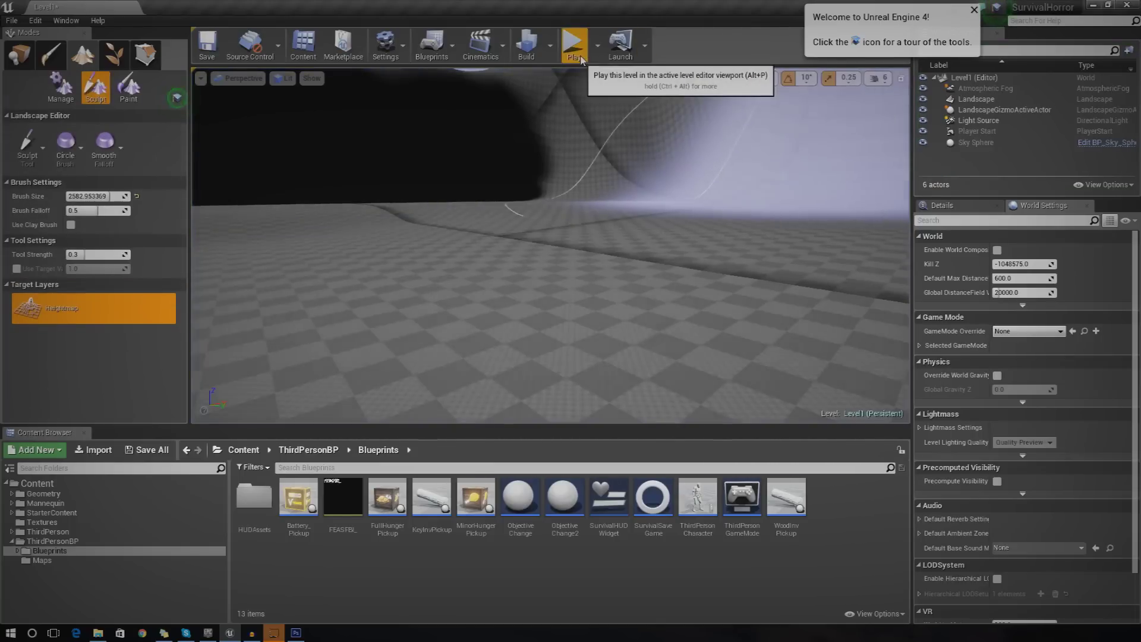
left_click(581, 60)
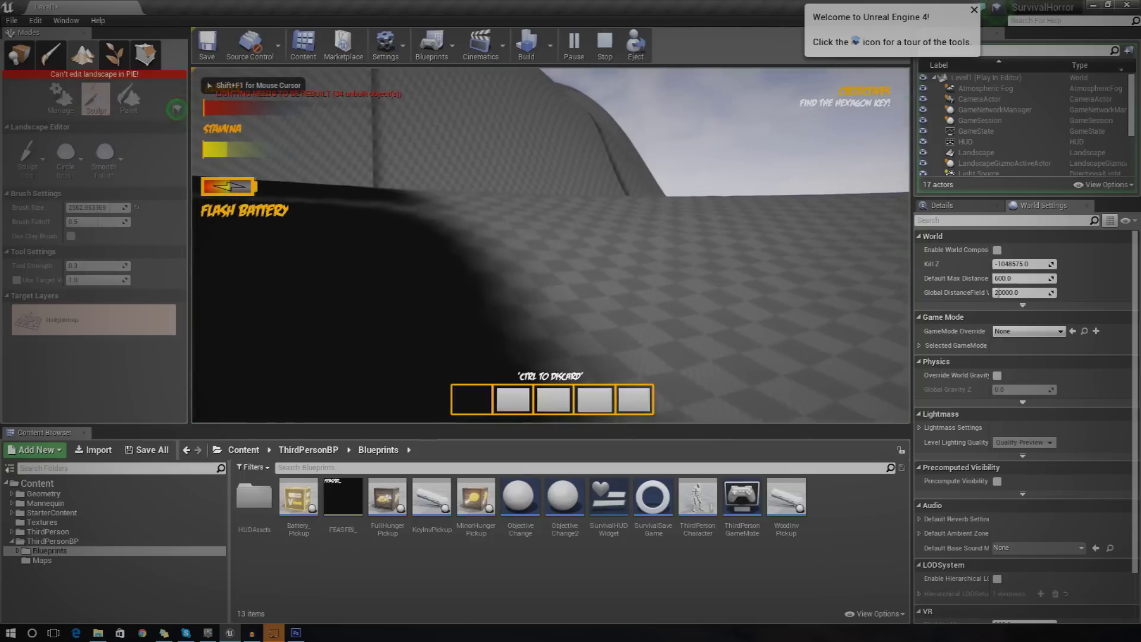
key("shift+w")
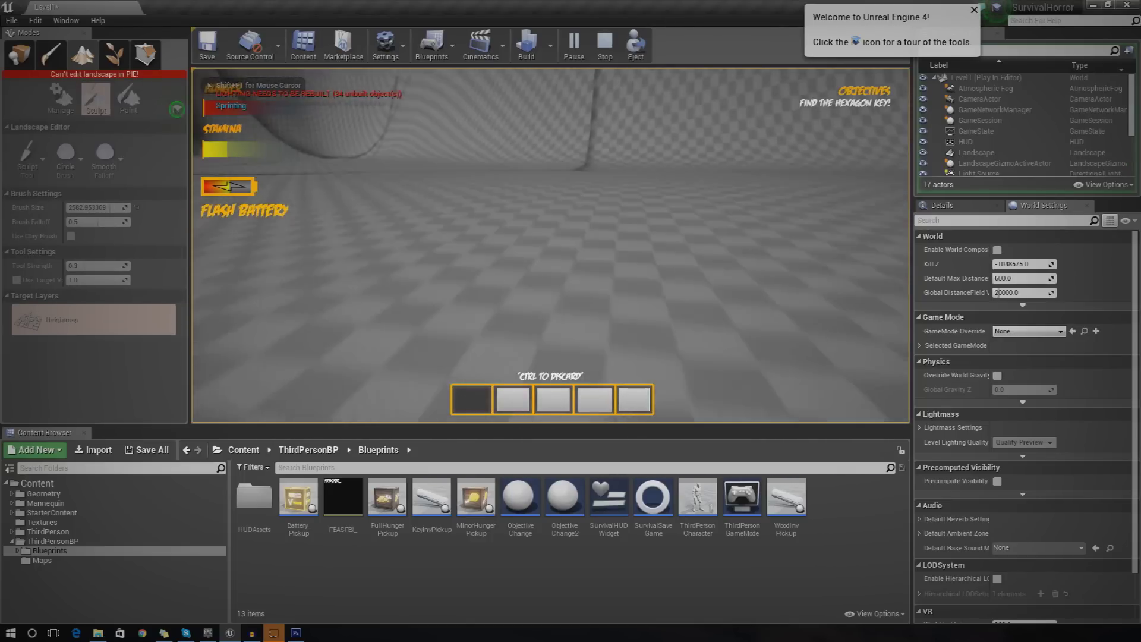
key("shift+w")
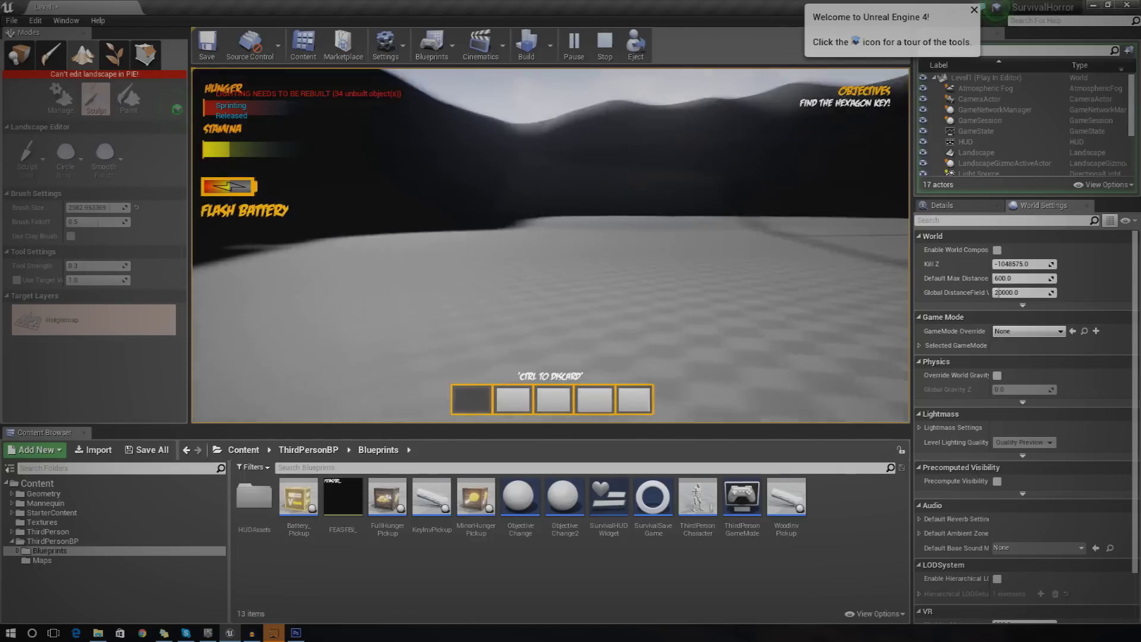
key("Escape")
Erode the mountain ridges around the play area with the Erosion sculpt tool at 0.3 strength and 64 threshold.
right_click_drag(540, 211, 660, 202)
mouse_move(542, 212)
right_mouse_down()
mouse_move(559, 178)
mouse_move(583, 226)
mouse_move(553, 203)
mouse_move(535, 220)
mouse_move(559, 178)
mouse_move(589, 231)
mouse_move(635, 208)
mouse_move(601, 232)
mouse_move(535, 242)
mouse_move(629, 257)
right_mouse_up()
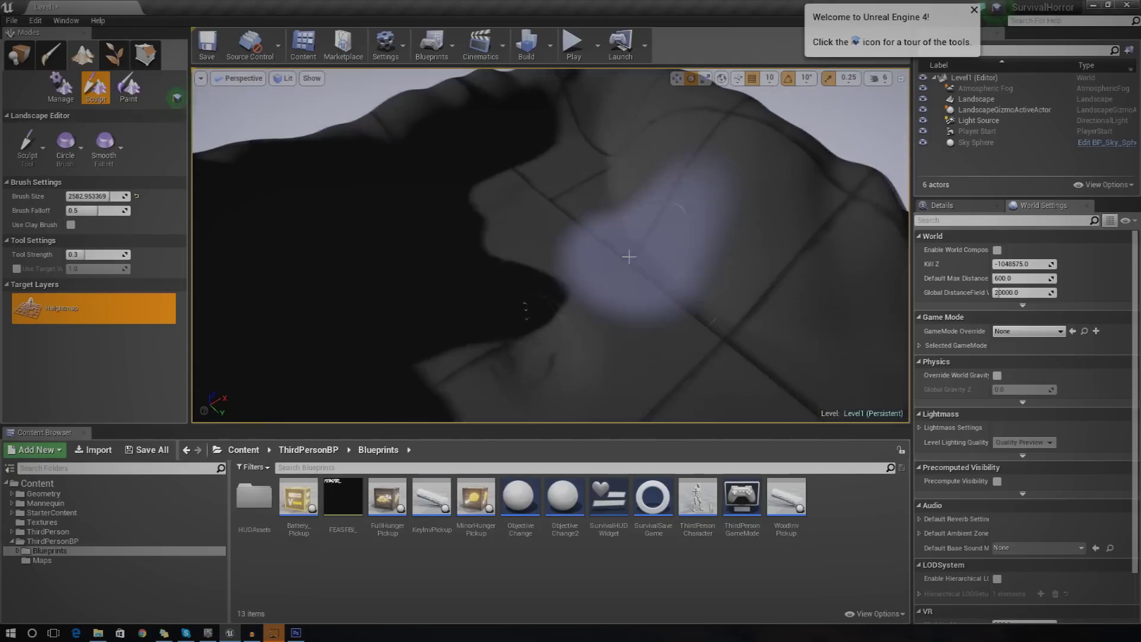
mouse_move(816, 281)
right_mouse_down()
mouse_move(773, 280)
mouse_move(766, 250)
mouse_move(773, 303)
mouse_move(816, 282)
right_mouse_up()
right_click_drag(629, 257, 629, 257)
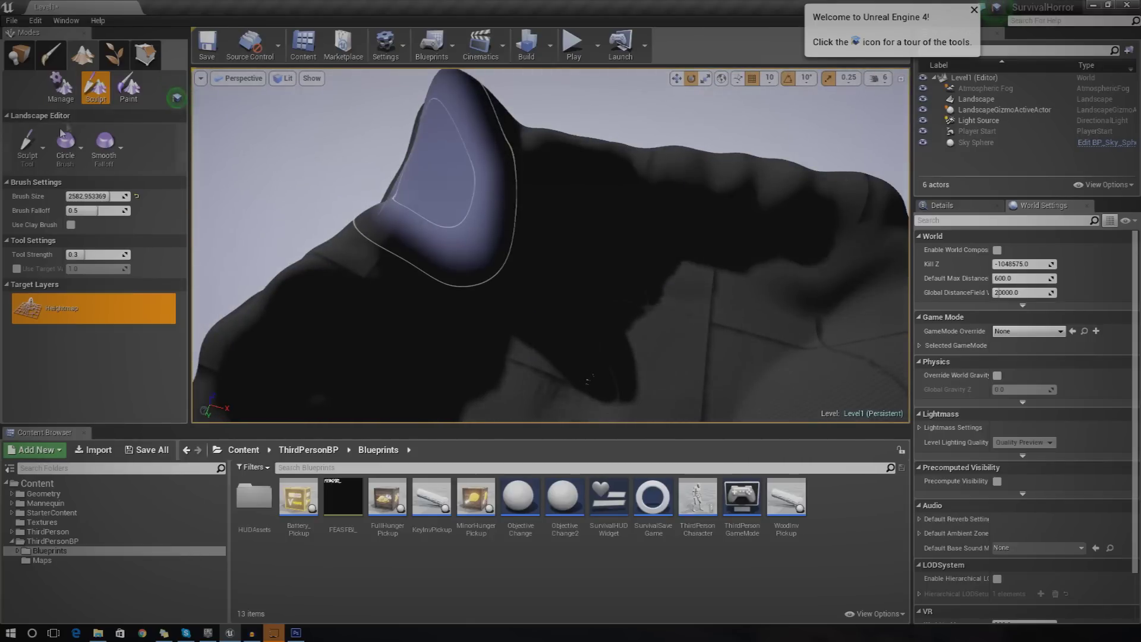
left_click(42, 144)
left_click(84, 329)
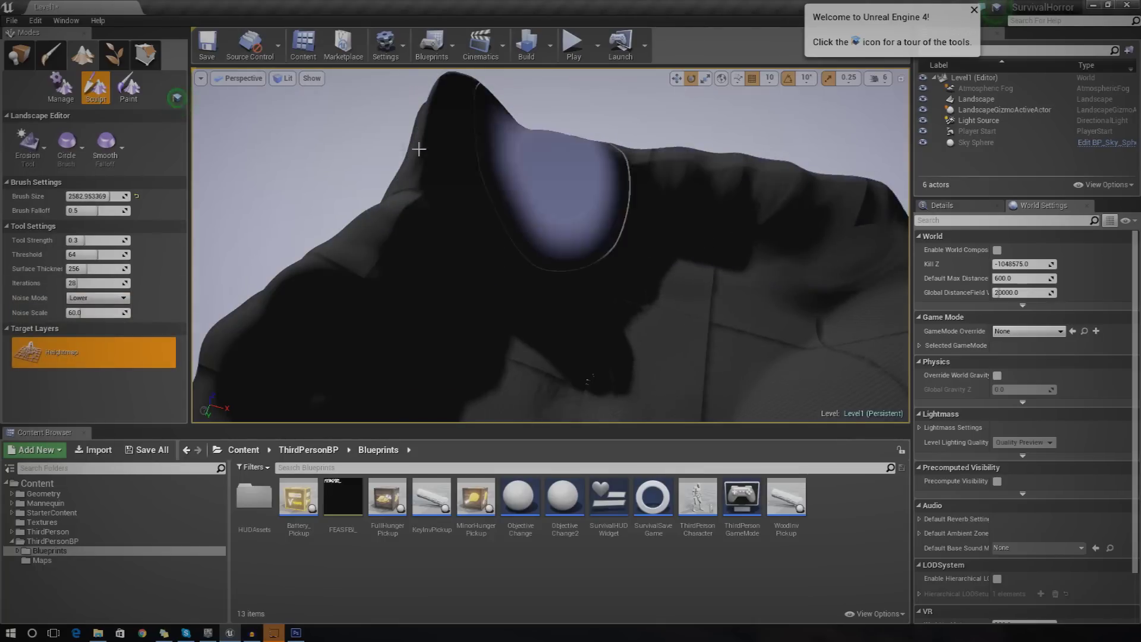
right_click_drag(415, 189, 415, 189)
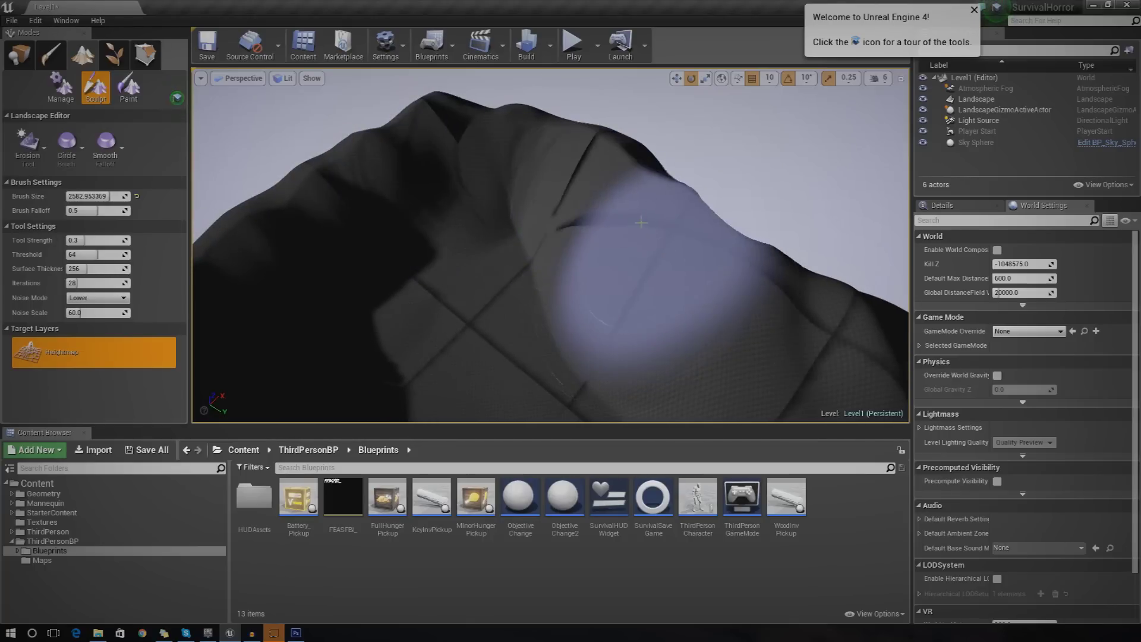
right_click_drag(690, 280, 673, 263)
right_click_drag(784, 298, 785, 298)
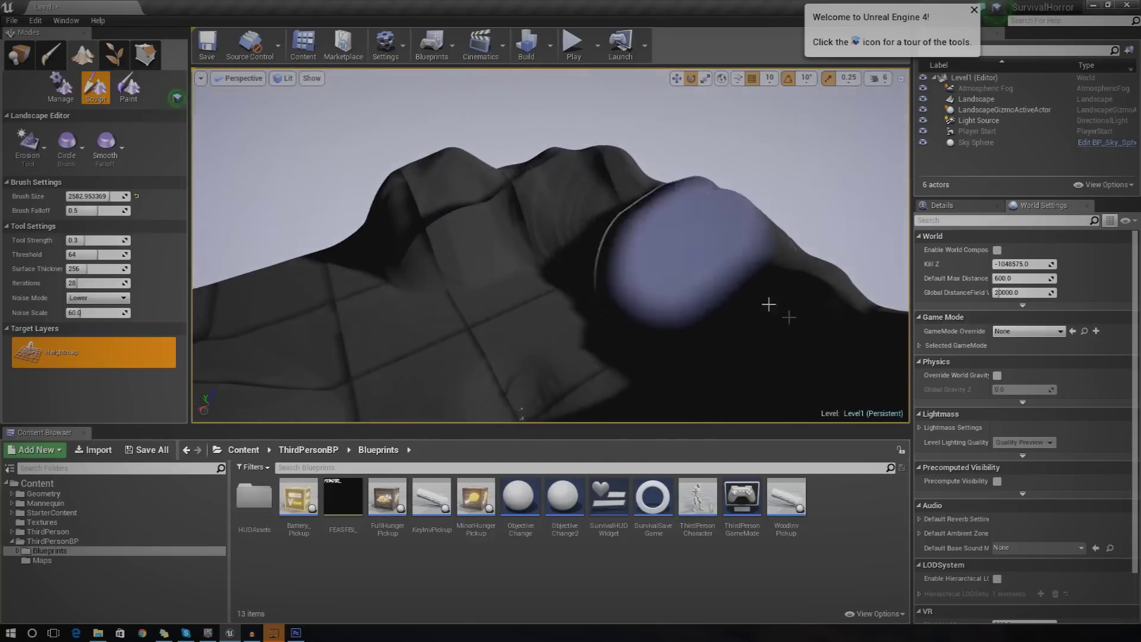
right_click_drag(494, 168, 494, 168)
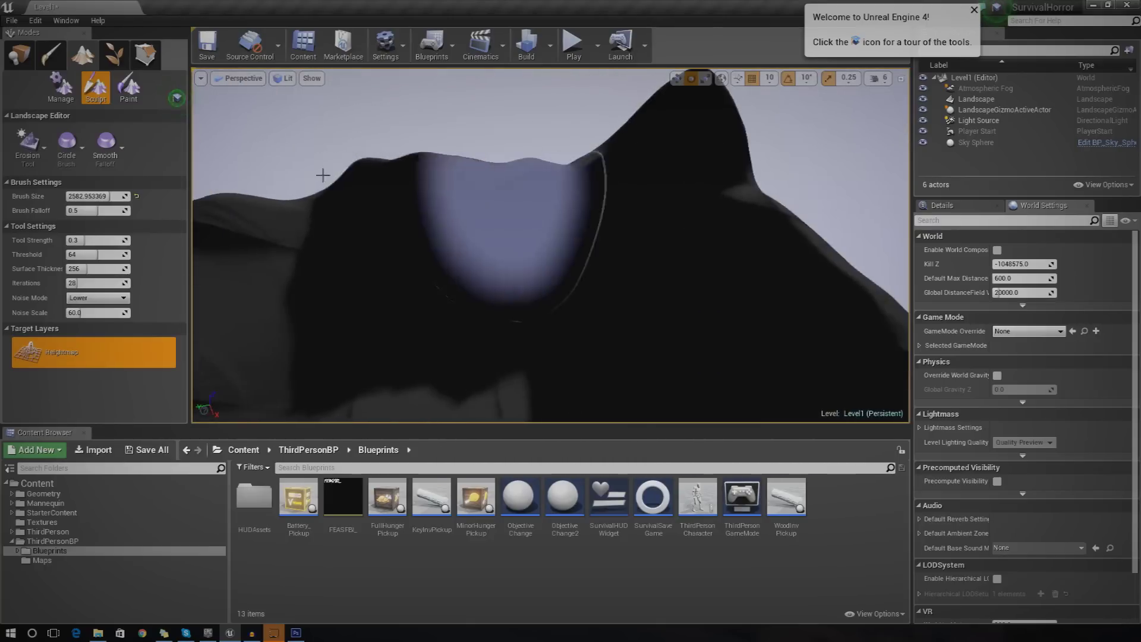
right_click_drag(749, 255, 749, 256)
mouse_move(588, 191)
right_mouse_down()
mouse_move(588, 202)
mouse_move(590, 161)
mouse_move(591, 191)
right_mouse_up()
Leave landscape sculpting for geometry editing mode and save the Level1 map.
mouse_move(688, 189)
middle_mouse_down()
mouse_move(587, 189)
mouse_move(832, 348)
middle_mouse_up()
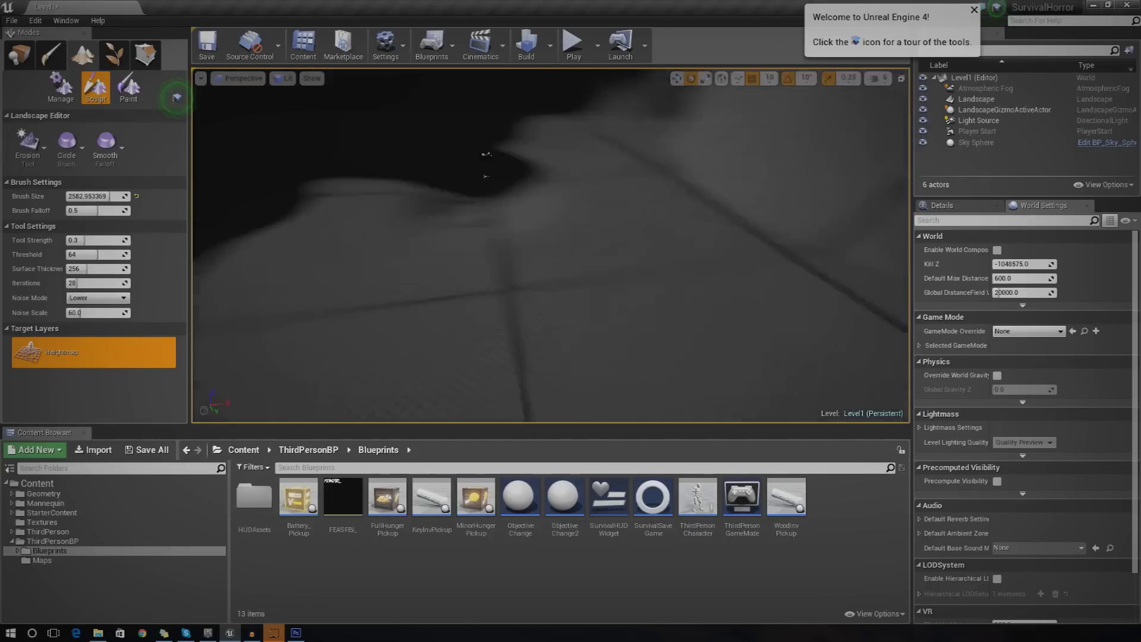
mouse_move(551, 245)
right_mouse_down()
mouse_move(425, 230)
mouse_move(590, 224)
mouse_move(479, 256)
mouse_move(529, 212)
mouse_move(525, 225)
right_mouse_up()
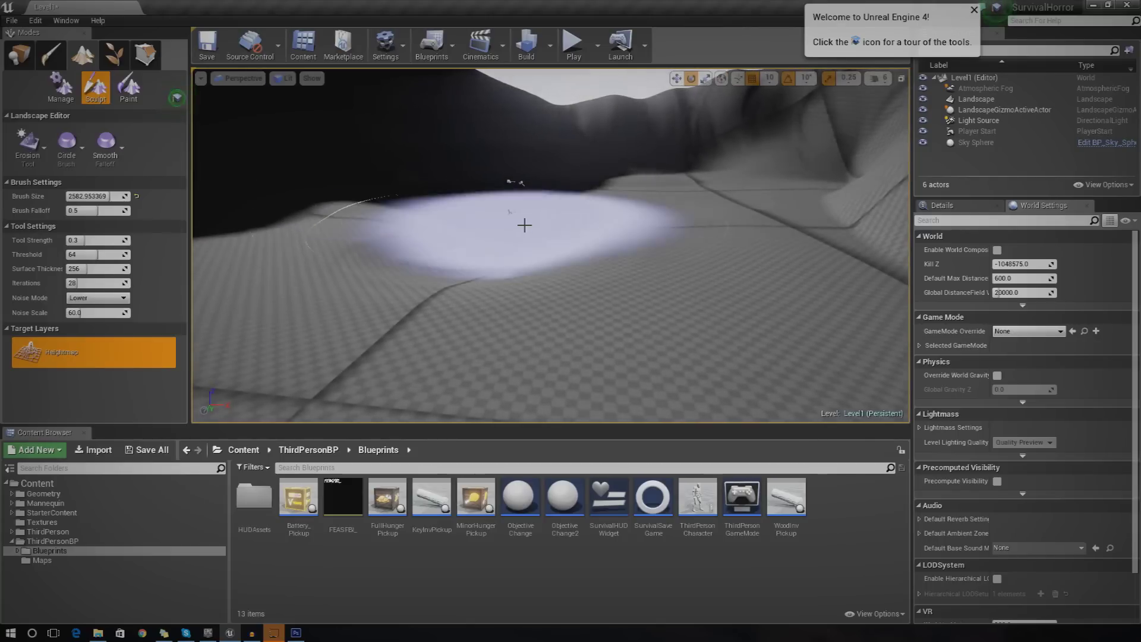
left_click(146, 54)
mouse_move(568, 311)
right_mouse_down()
mouse_move(568, 276)
mouse_move(567, 410)
mouse_move(568, 311)
right_mouse_up()
key("ctrl+s")
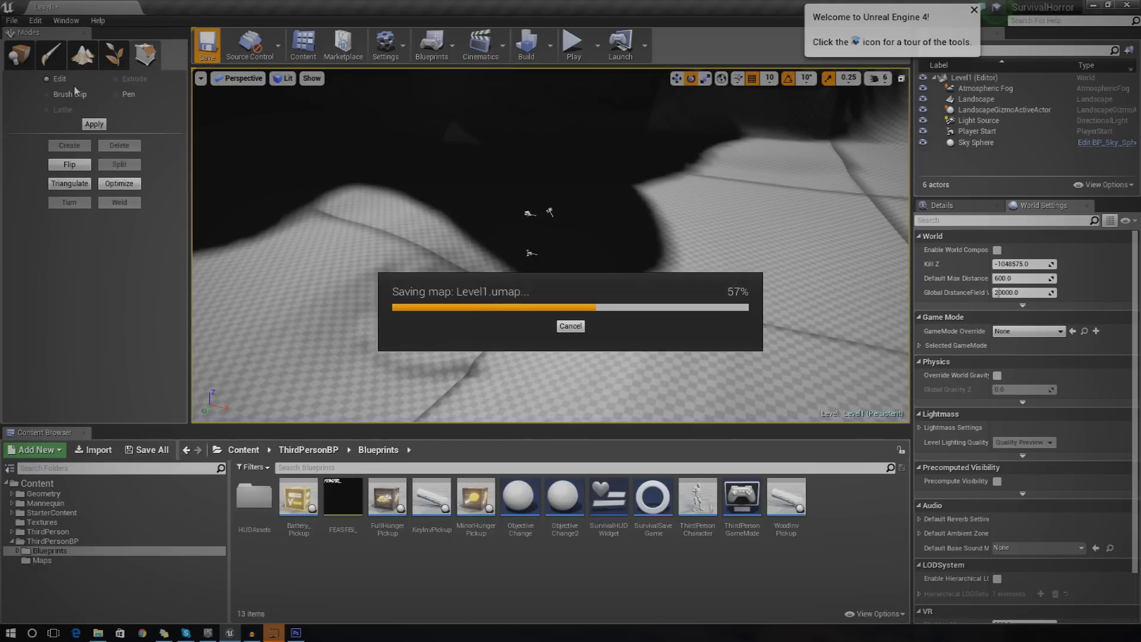
Place an additive Box geometry brush on the flat ground inside the mountains.
left_click(20, 56)
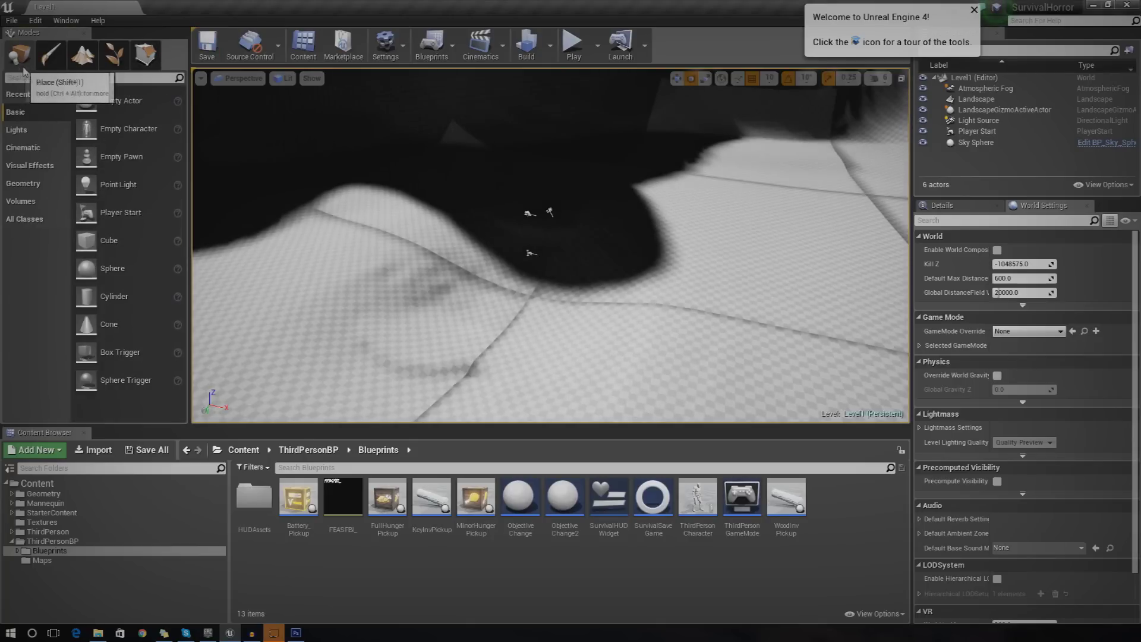
left_click(44, 182)
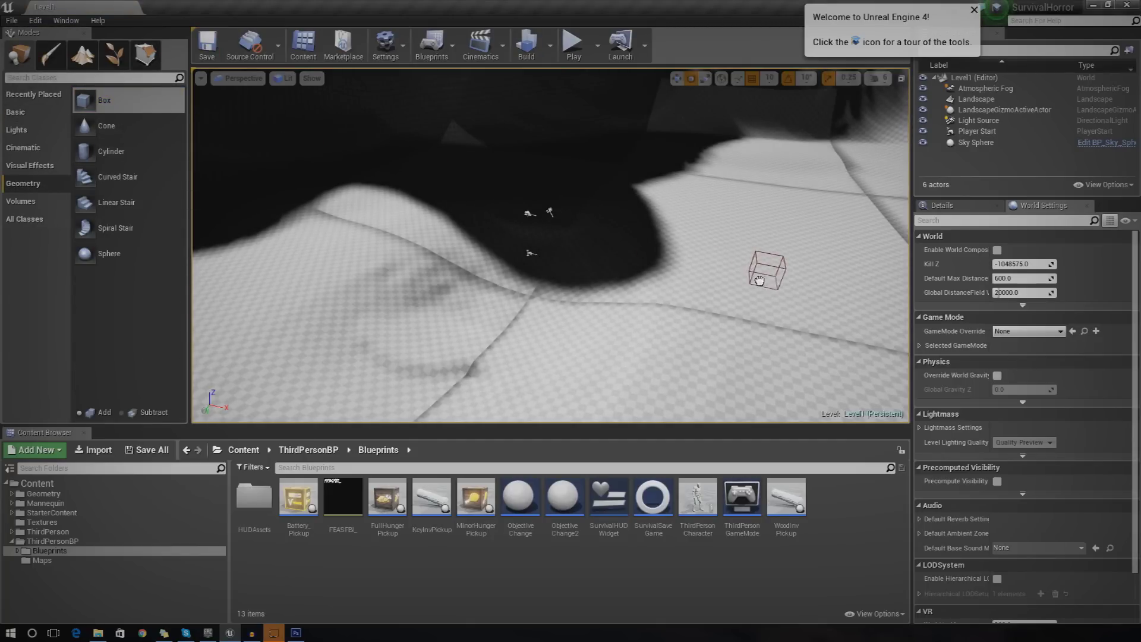
mouse_move(740, 292)
right_mouse_down()
mouse_move(844, 262)
mouse_move(767, 250)
mouse_move(755, 220)
mouse_move(791, 297)
mouse_move(844, 339)
mouse_move(827, 315)
mouse_move(701, 250)
mouse_move(755, 280)
mouse_move(707, 238)
right_mouse_up()
mouse_move(779, 285)
right_mouse_down()
mouse_move(767, 286)
mouse_move(776, 300)
right_mouse_up()
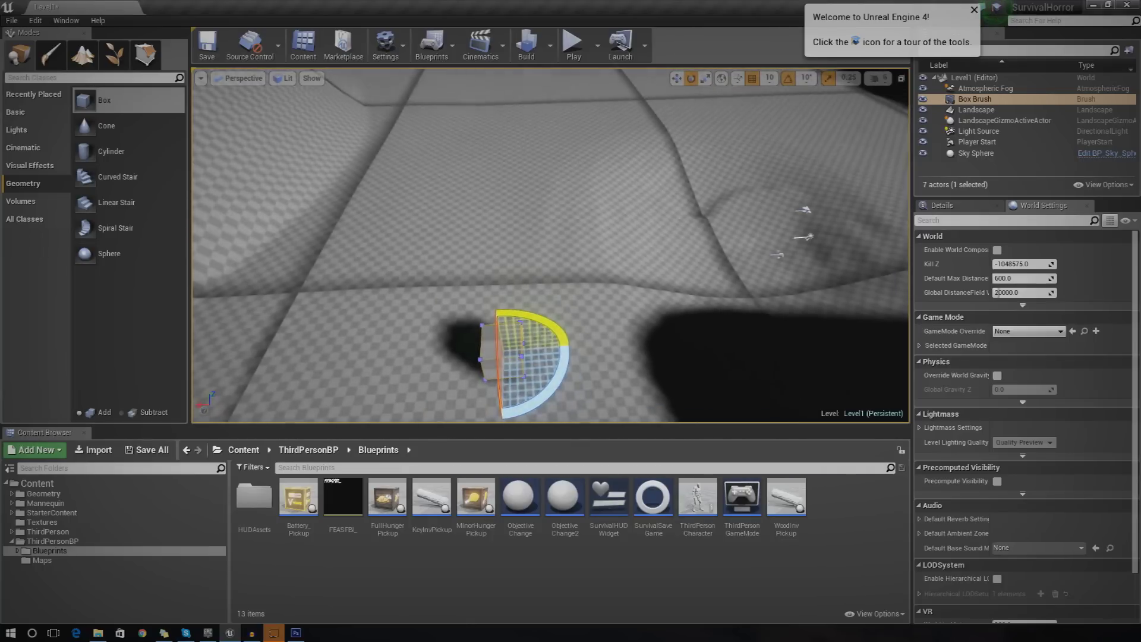
Set the viewport camera speed to 4 and select the box brush at close range.
left_click(884, 90)
left_click(884, 82)
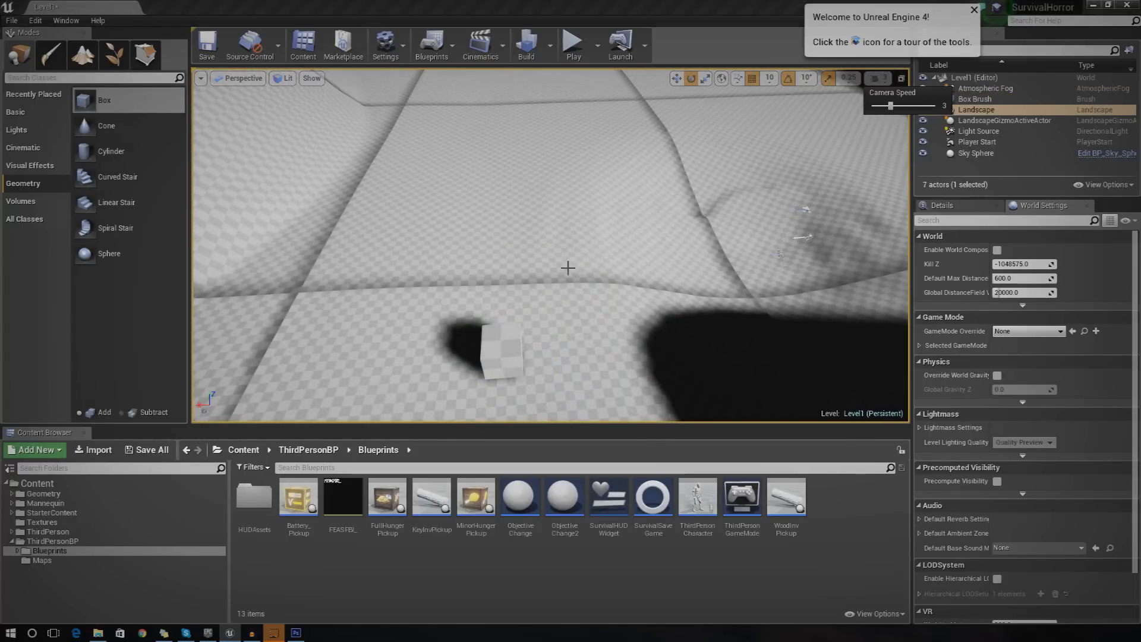
right_click_drag(564, 266, 857, 137)
left_click(886, 79)
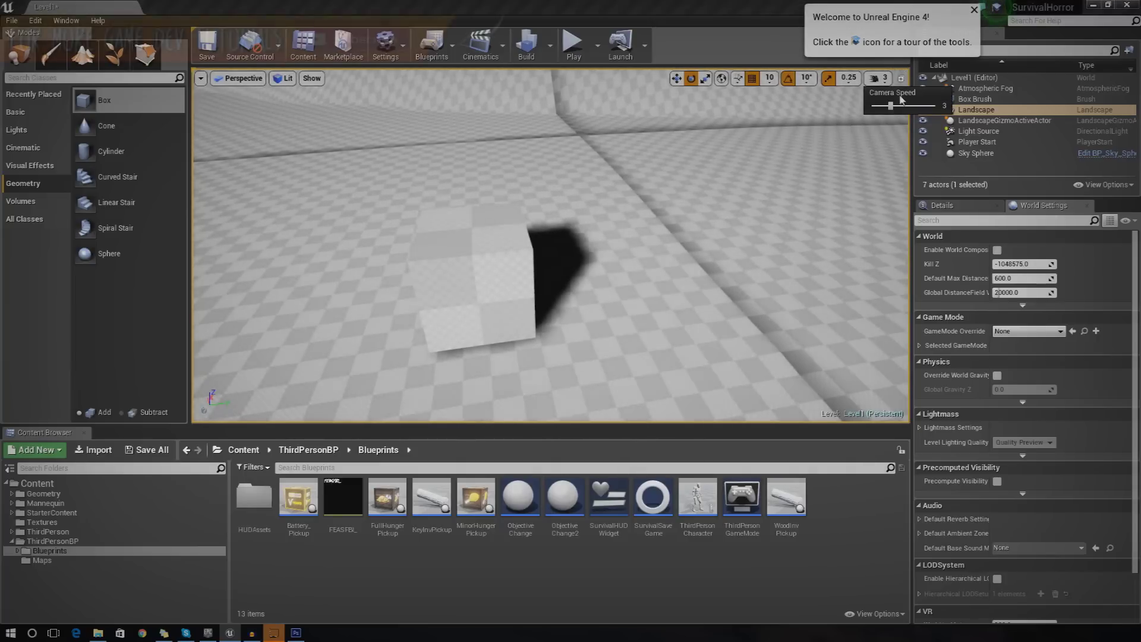
left_click(479, 310)
right_click_drag(510, 313, 252, 121)
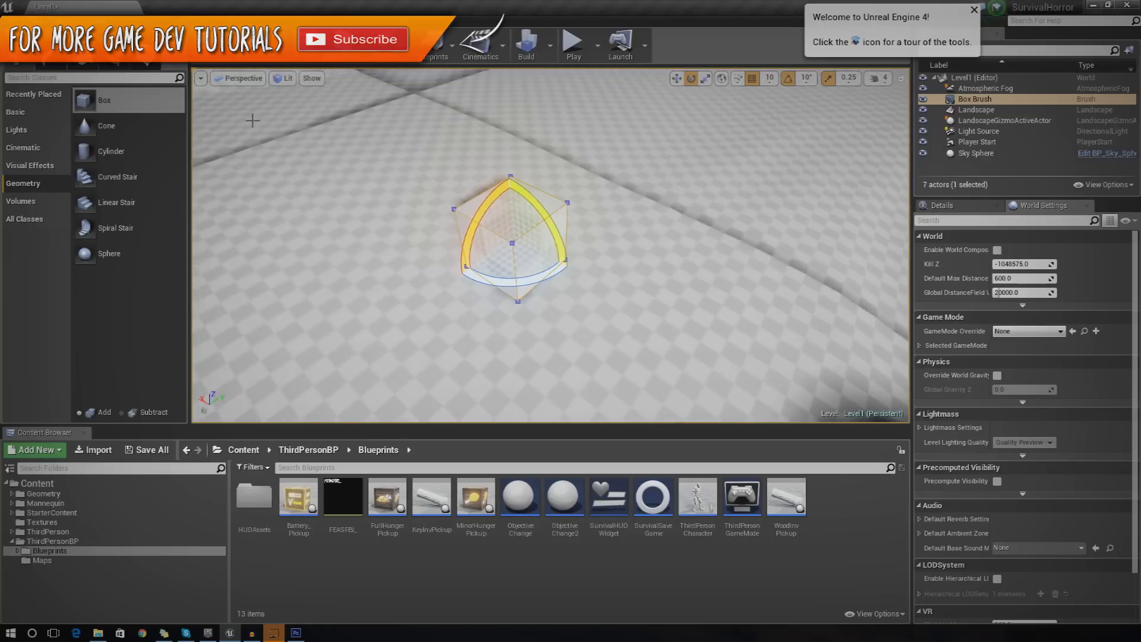
In geometry editing mode, thin the box brush into an upright wall slab and pull its end face outward to roughly double the length.
left_click(145, 54)
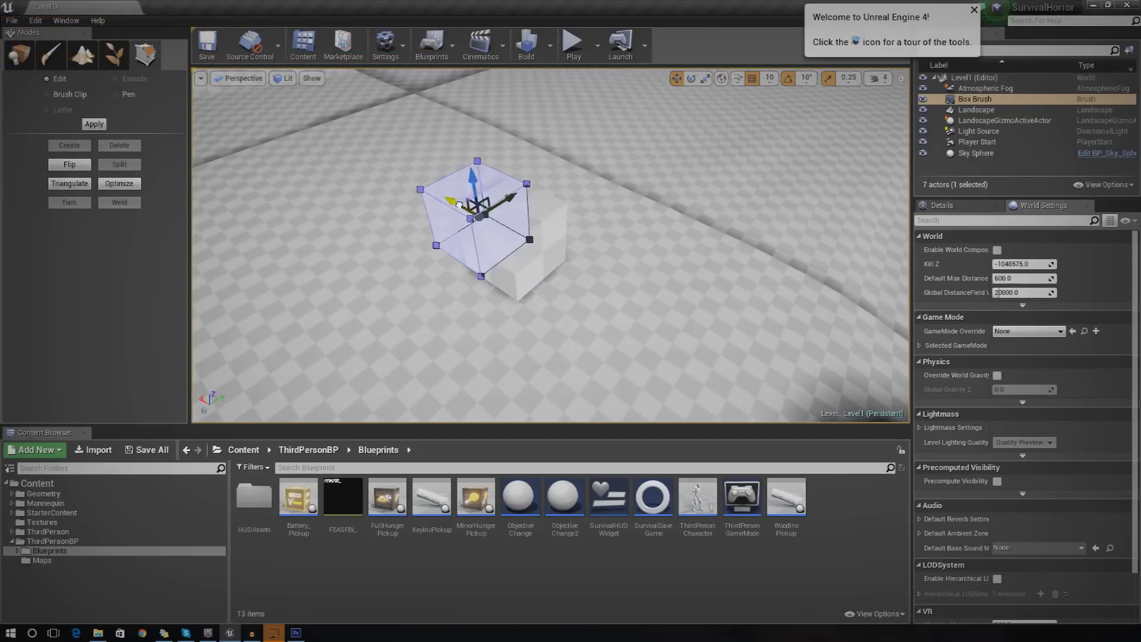
mouse_move(504, 242)
right_mouse_down()
mouse_move(547, 202)
mouse_move(595, 199)
mouse_move(416, 250)
mouse_move(523, 237)
mouse_move(428, 250)
mouse_move(619, 245)
right_mouse_up()
left_click(618, 245)
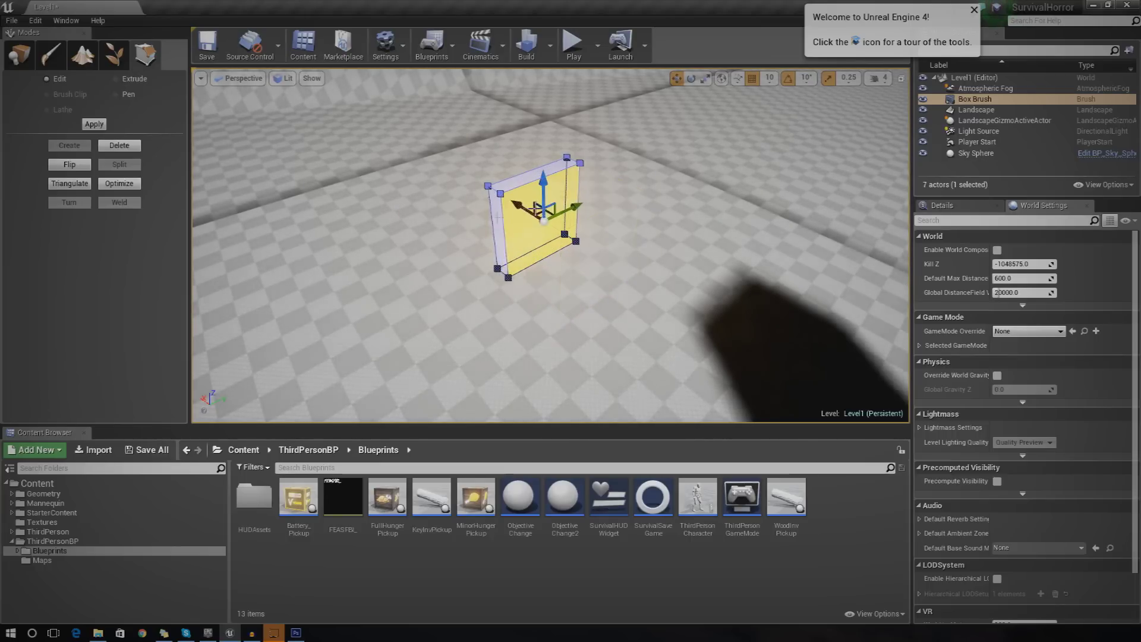
right_click_drag(506, 197, 581, 192)
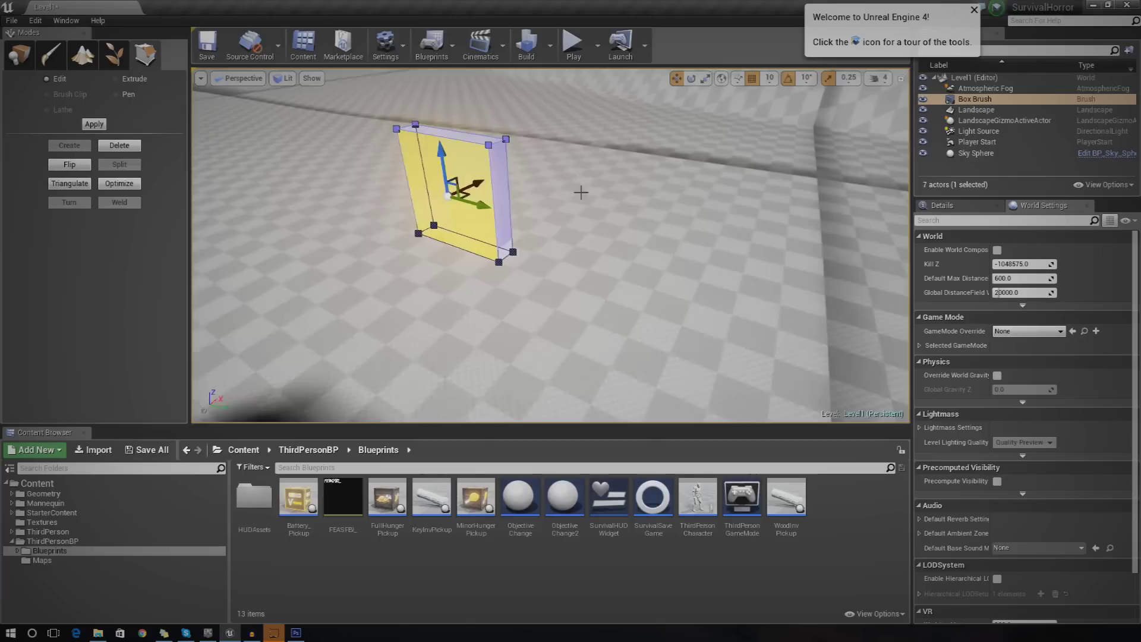
left_click(505, 212)
mouse_move(560, 224)
left_mouse_down()
mouse_move(836, 315)
mouse_move(700, 302)
left_mouse_up()
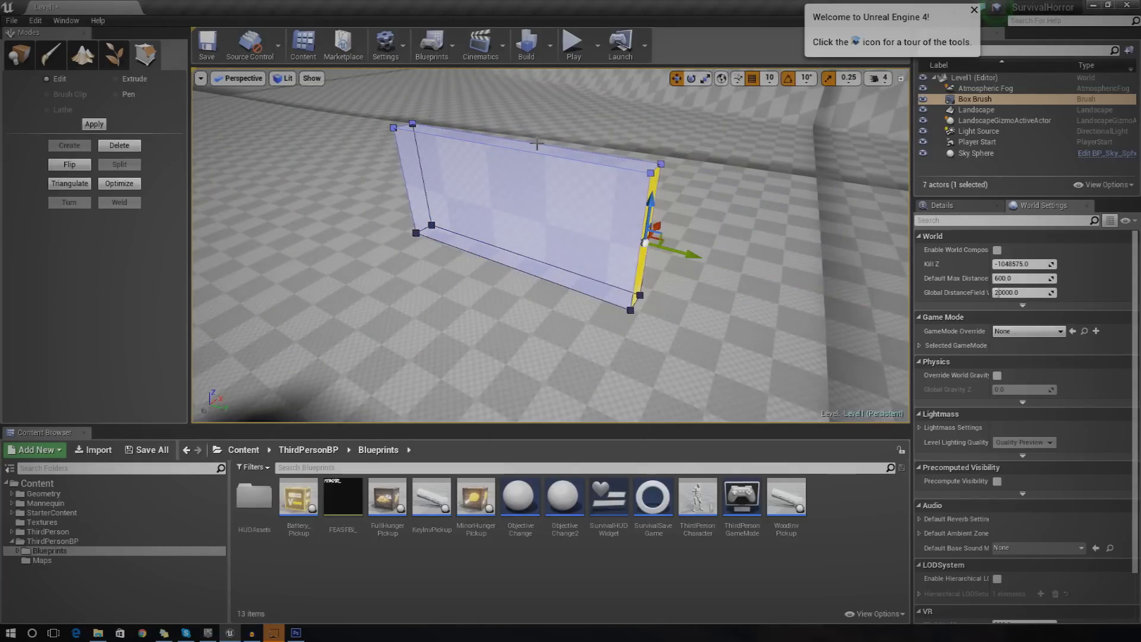
Consult the horror mansion's position on LevelPlan.psd in Photoshop and return to Unreal Engine.
left_click(296, 633)
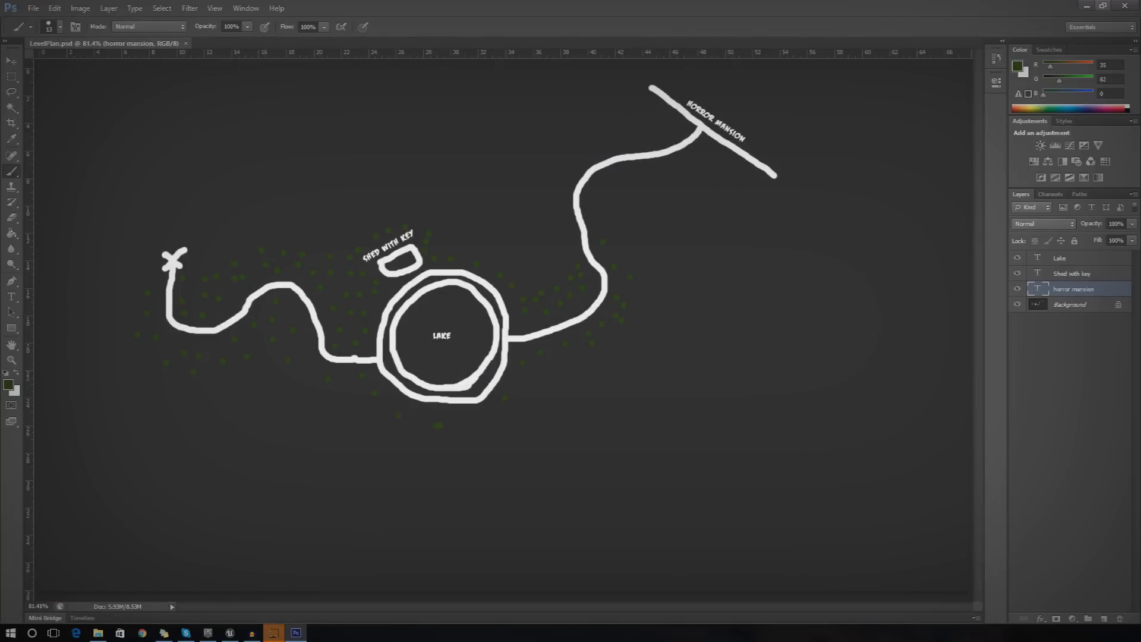
left_click(1093, 6)
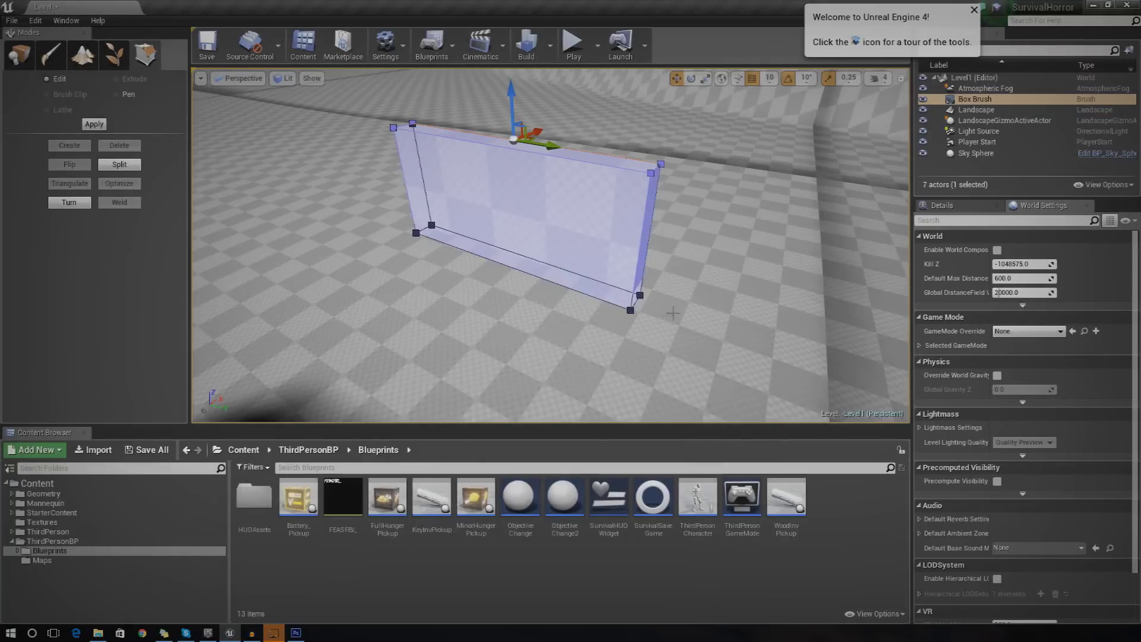
Playtest the level and run up to the wall slab to judge its height against the player.
mouse_move(551, 245)
right_mouse_down()
mouse_move(600, 250)
mouse_move(559, 279)
mouse_move(487, 249)
mouse_move(369, 238)
mouse_move(487, 262)
mouse_move(440, 249)
mouse_move(523, 238)
mouse_move(535, 256)
mouse_move(694, 113)
right_mouse_up()
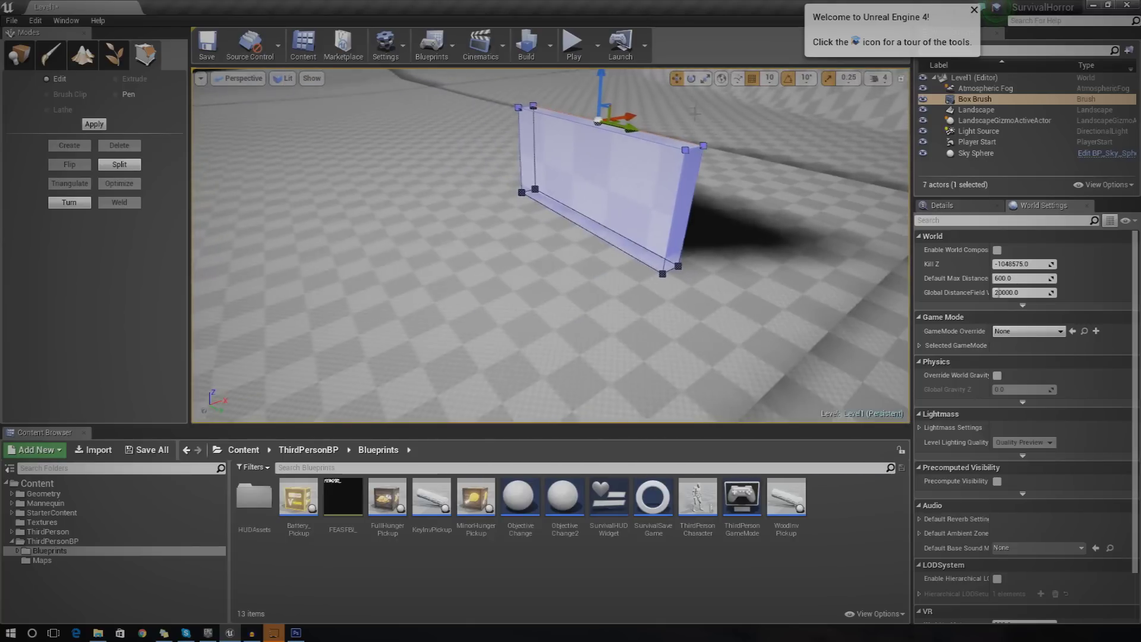
left_click(585, 60)
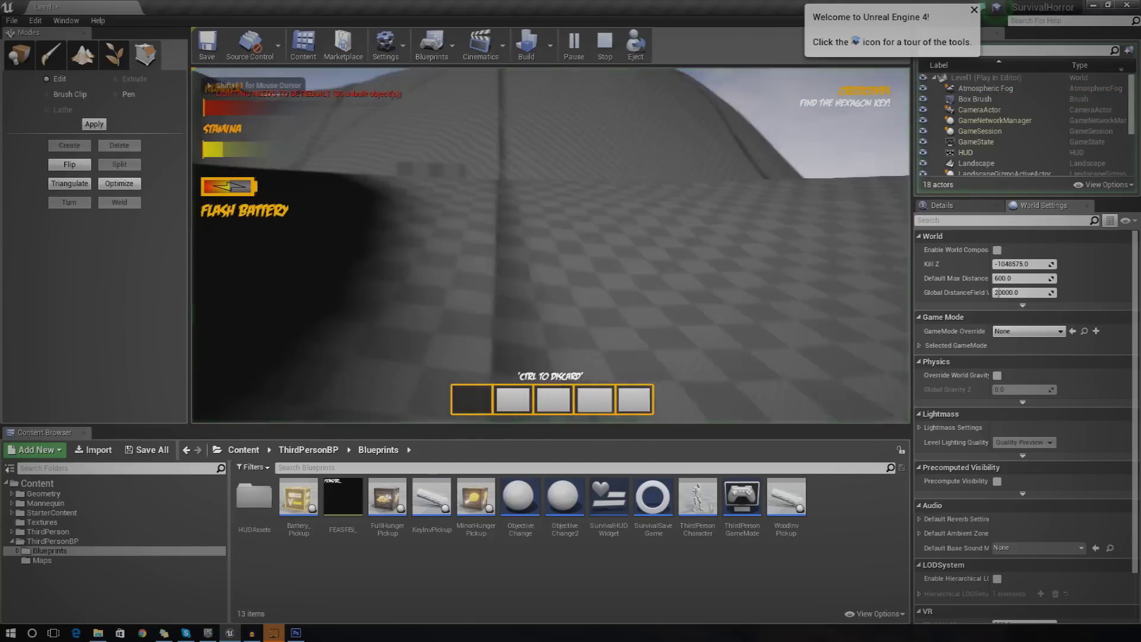
key("w")
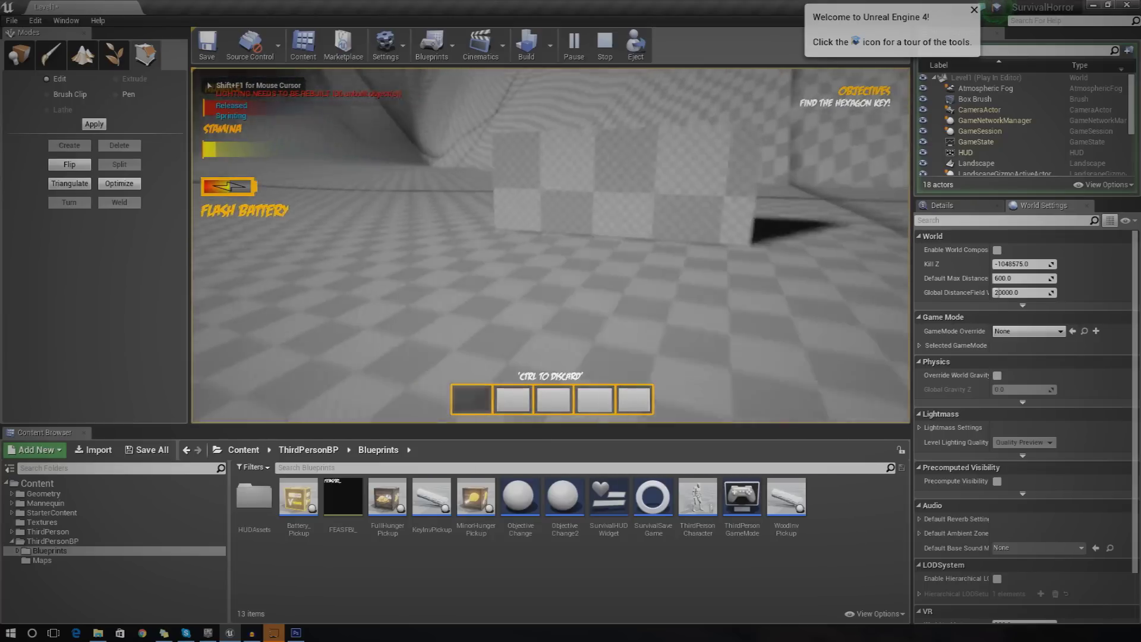
key("w")
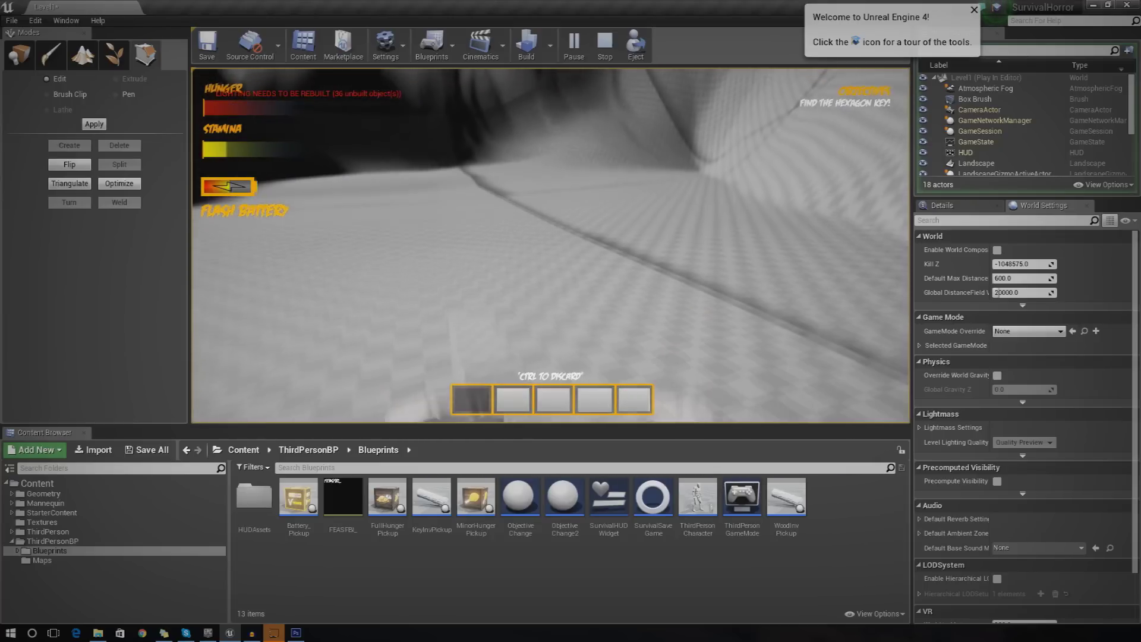
key("Escape")
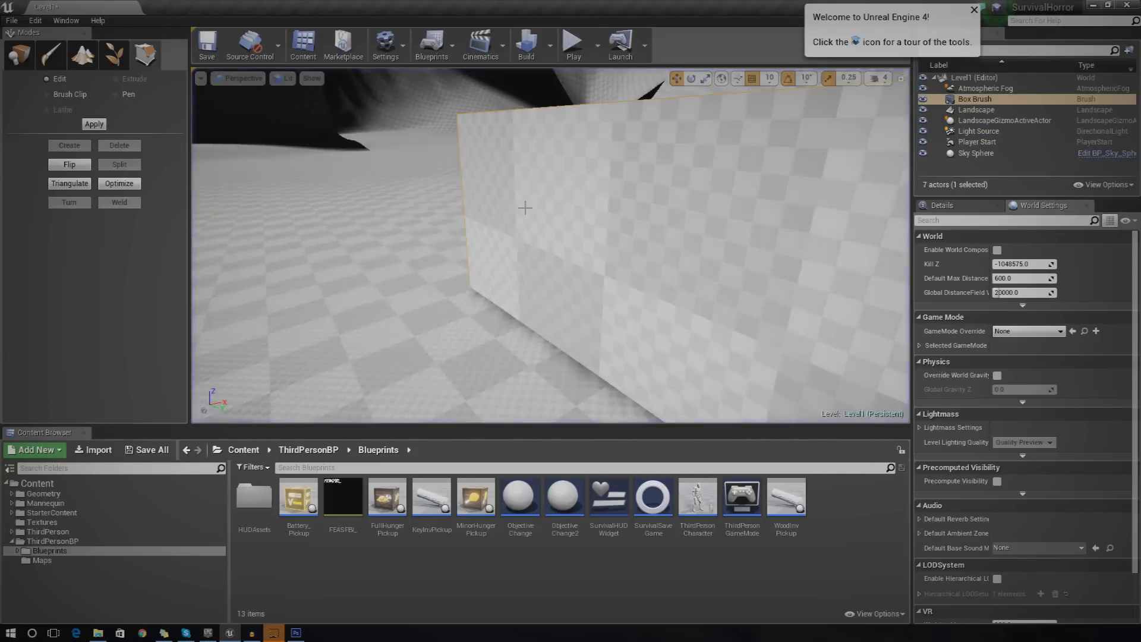
Raise the wall slab's top face to make the wall taller and playtest its new height up close.
key("f")
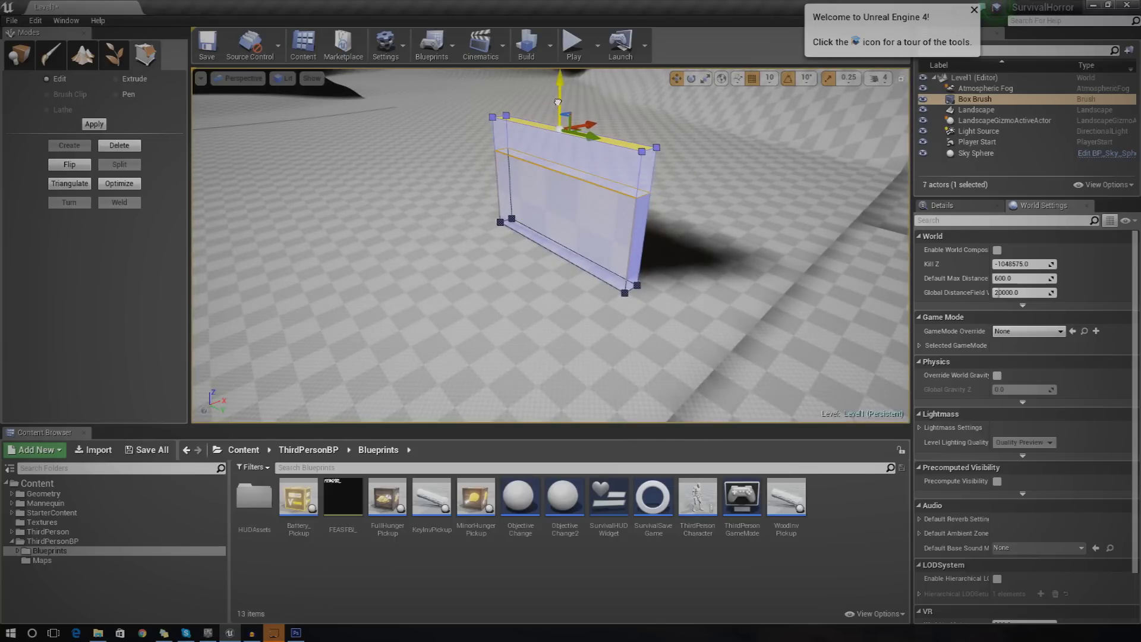
left_click(574, 49)
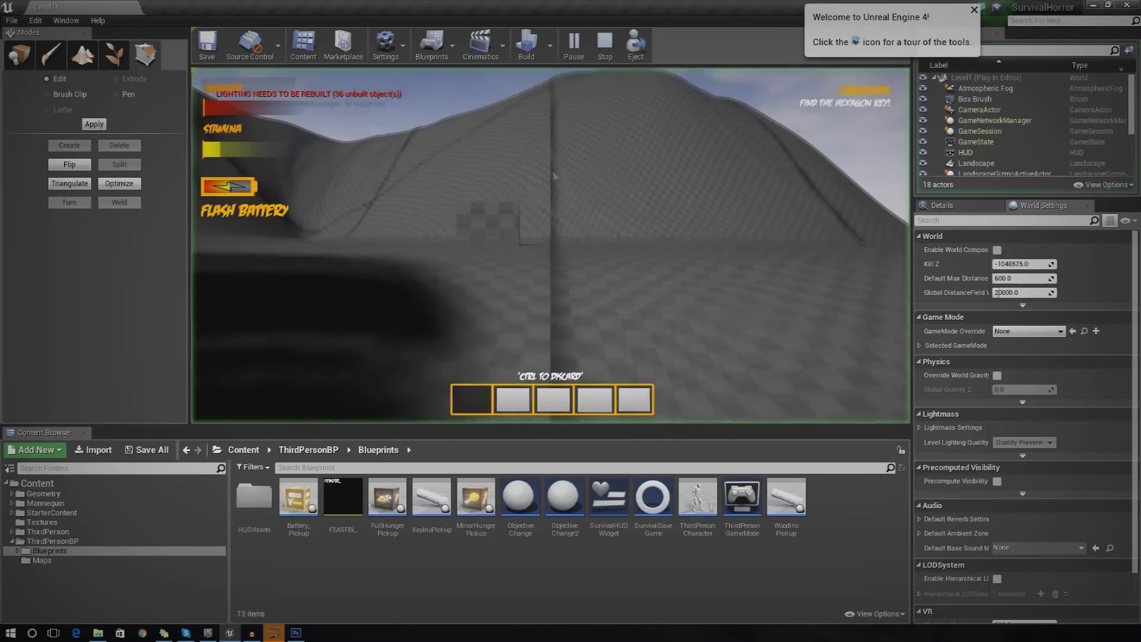
key("w")
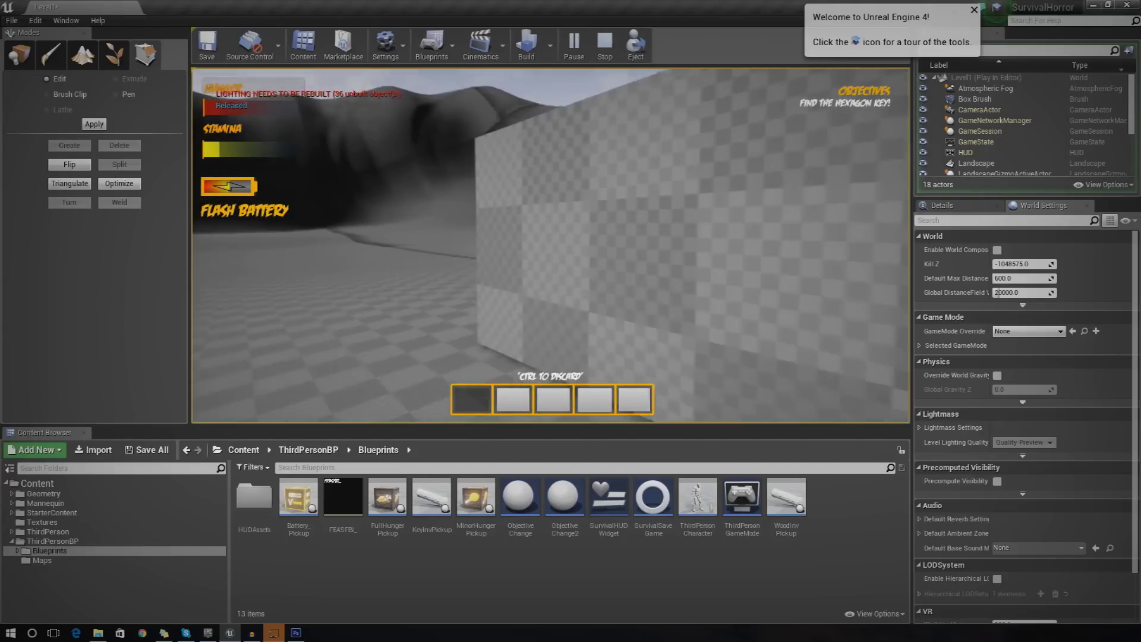
key("Escape")
Duplicate the wall slab sideways to form a second wall parallel to the first.
mouse_move(570, 241)
right_mouse_down()
mouse_move(600, 256)
mouse_move(594, 297)
mouse_move(577, 240)
right_mouse_up()
key("w")
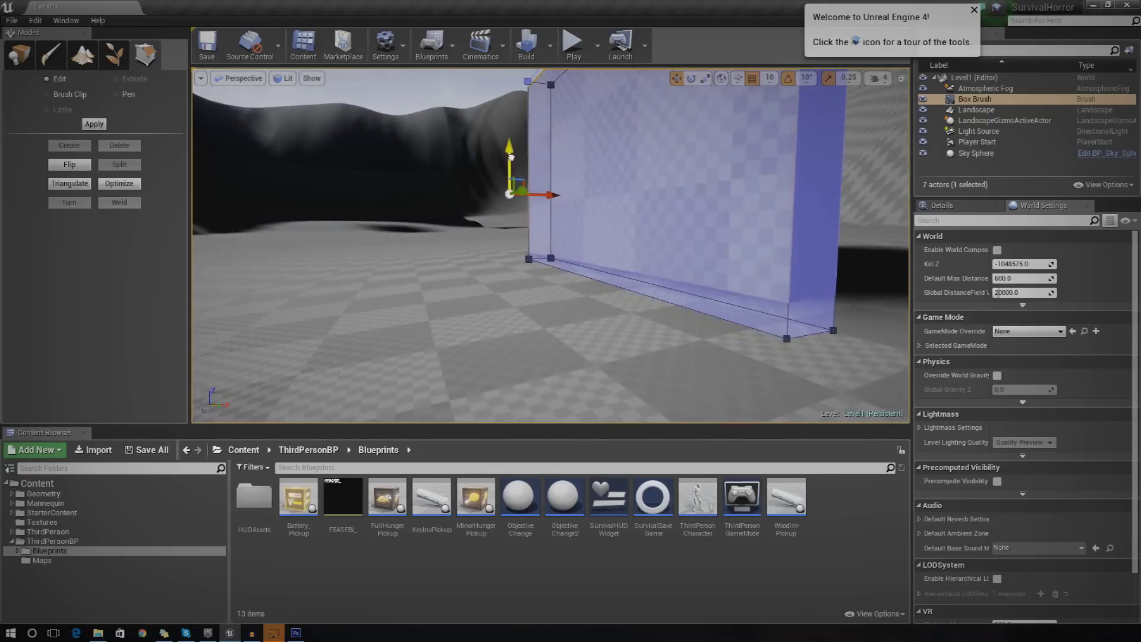
mouse_move(512, 149)
right_mouse_down()
mouse_move(571, 238)
mouse_move(635, 214)
right_mouse_up()
key("s")
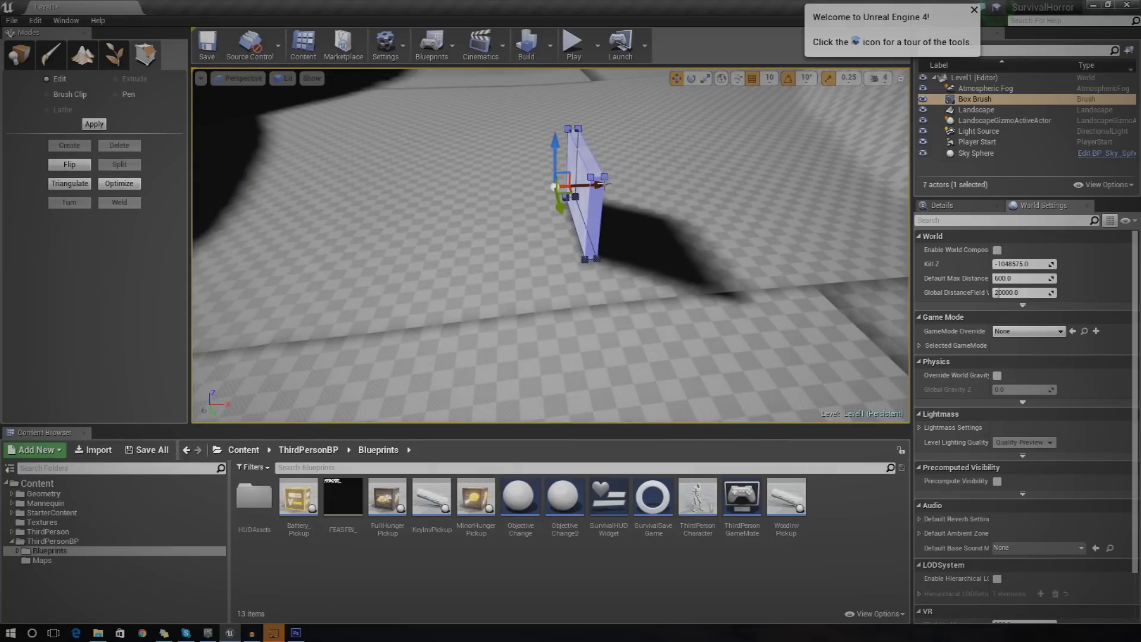
left_click_drag(606, 184, 600, 185, "alt")
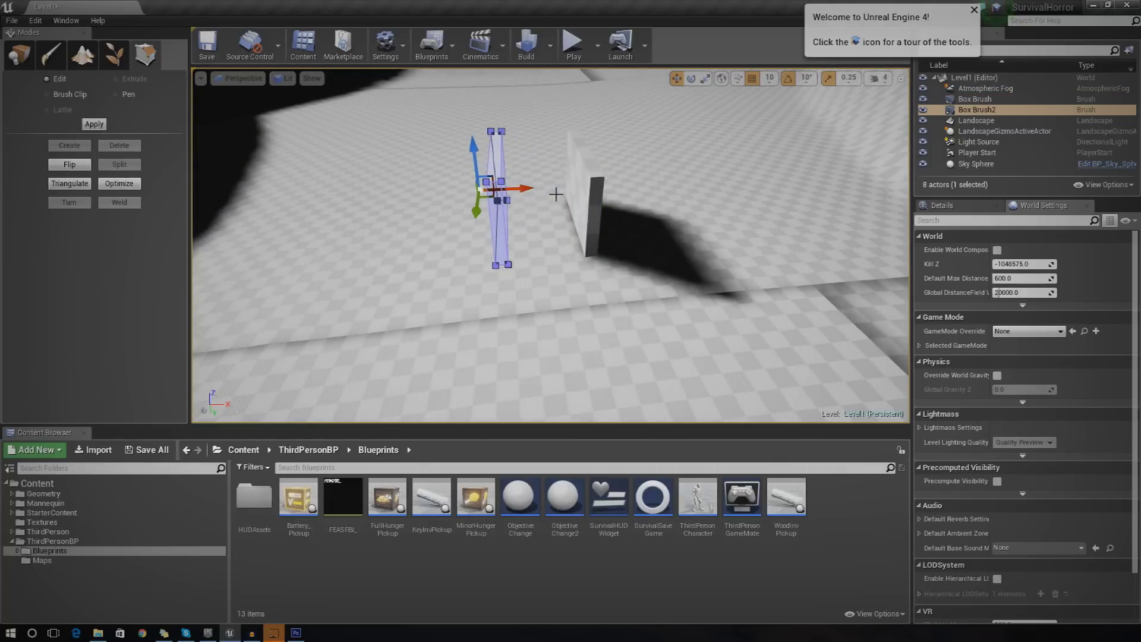
Duplicate the second wall, turn the copy perpendicular across one open end, and pull its end face in to fit the gap.
key("ctrl+w")
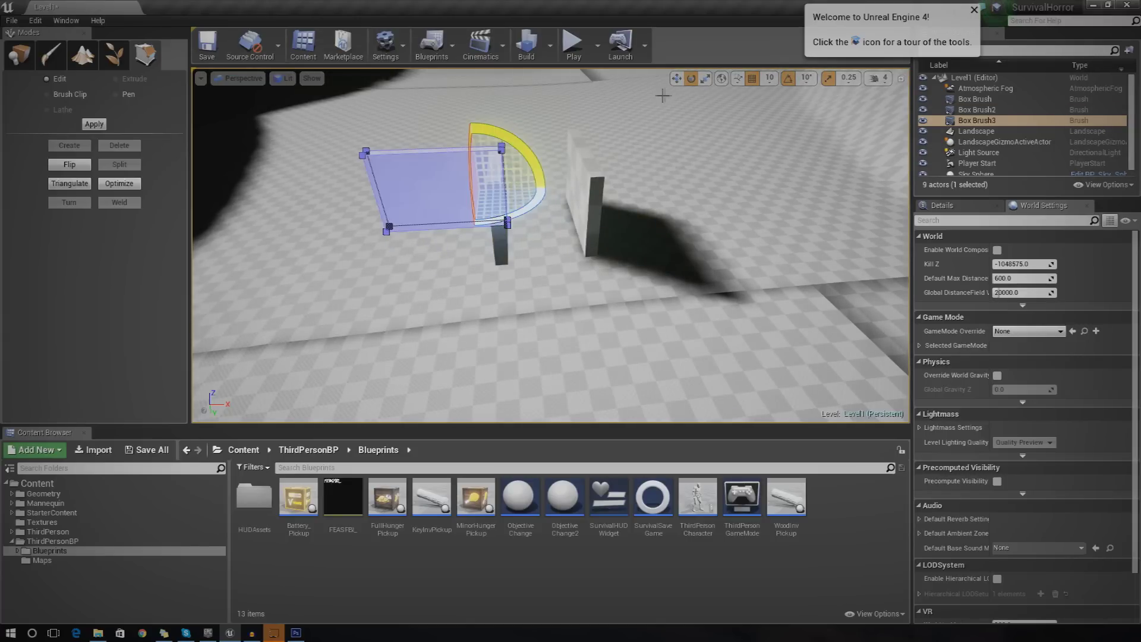
left_click(675, 82)
right_click_drag(624, 235, 490, 277)
mouse_move(555, 187)
right_mouse_down()
mouse_move(588, 223)
mouse_move(574, 205)
right_mouse_up()
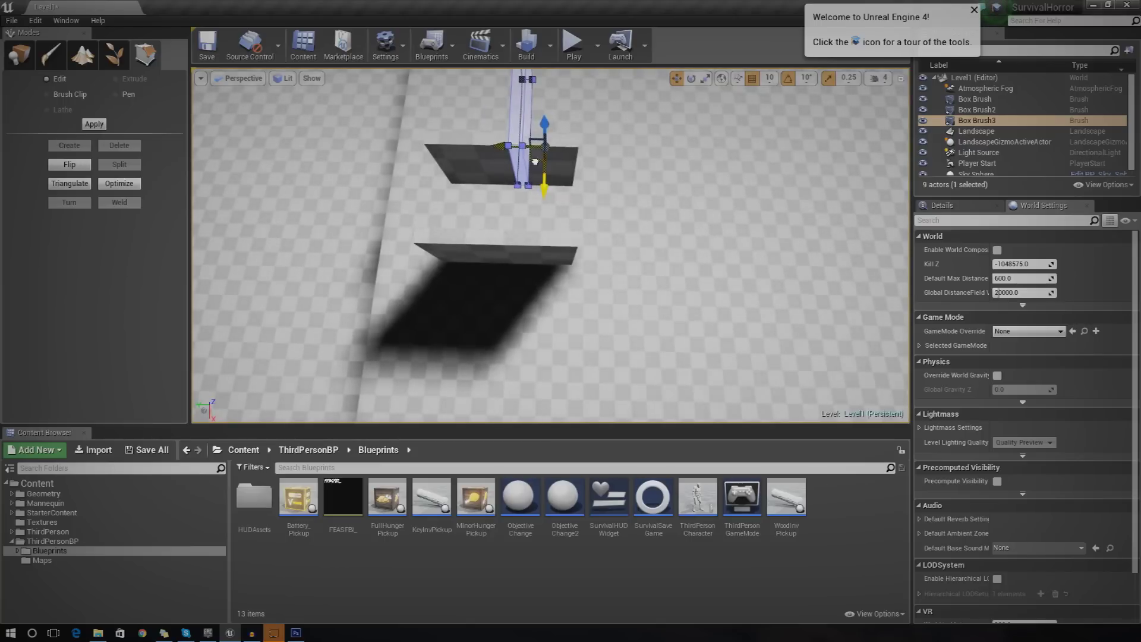
mouse_move(596, 248)
right_mouse_down()
mouse_move(660, 214)
mouse_move(666, 223)
mouse_move(666, 164)
right_mouse_up()
mouse_move(568, 232)
right_mouse_down()
mouse_move(498, 320)
mouse_move(523, 311)
mouse_move(529, 286)
right_mouse_up()
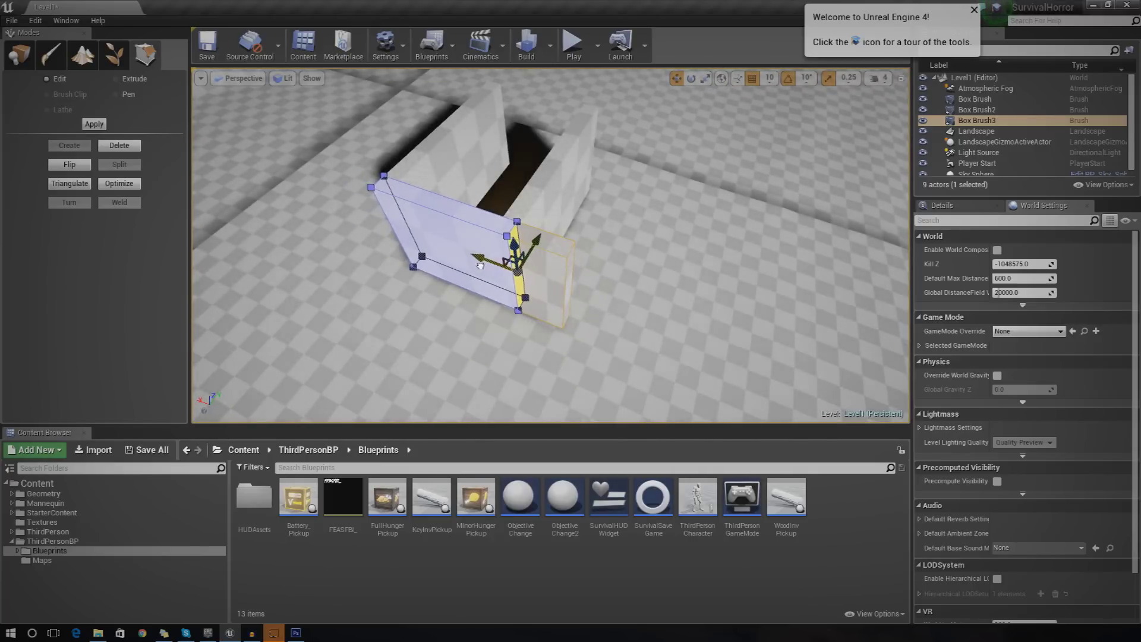
Duplicate the end wall to the opposite end of the parallel walls to close the room, and save Level1.
right_click_drag(635, 190, 632, 191)
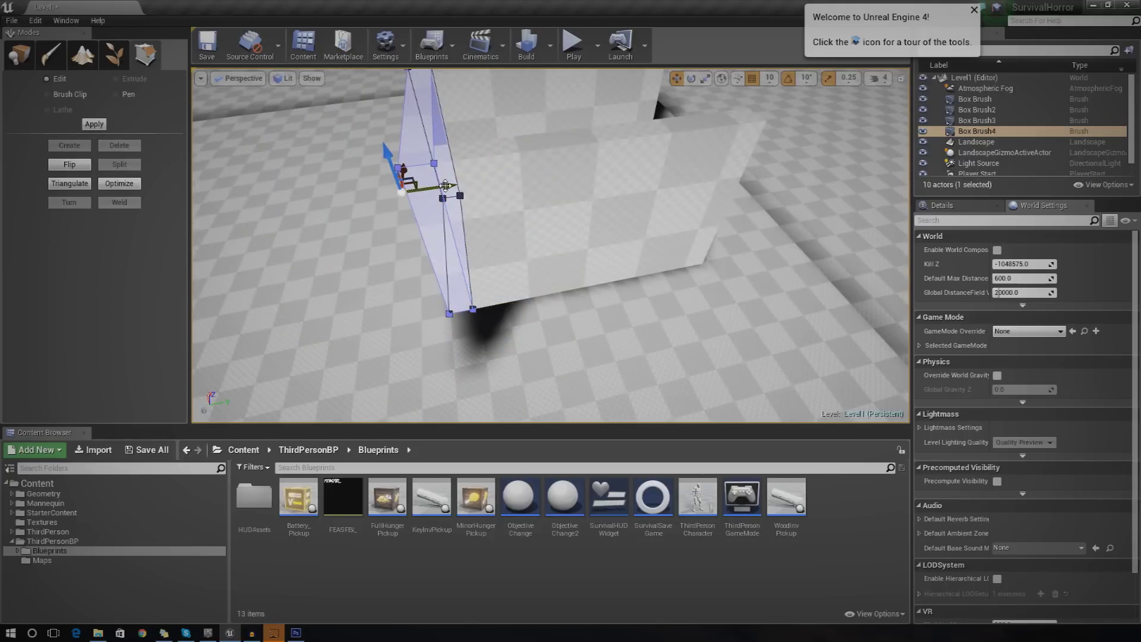
right_click_drag(521, 172, 522, 170)
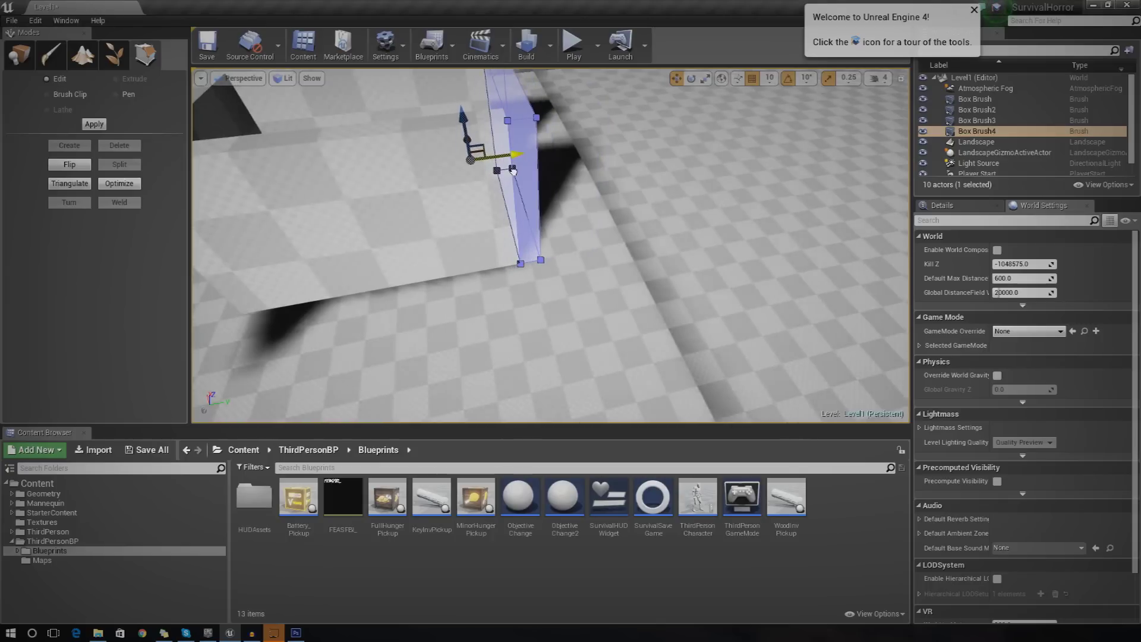
right_click_drag(675, 309, 236, 171)
right_click_drag(551, 245, 833, 256)
right_click_drag(214, 187, 202, 188)
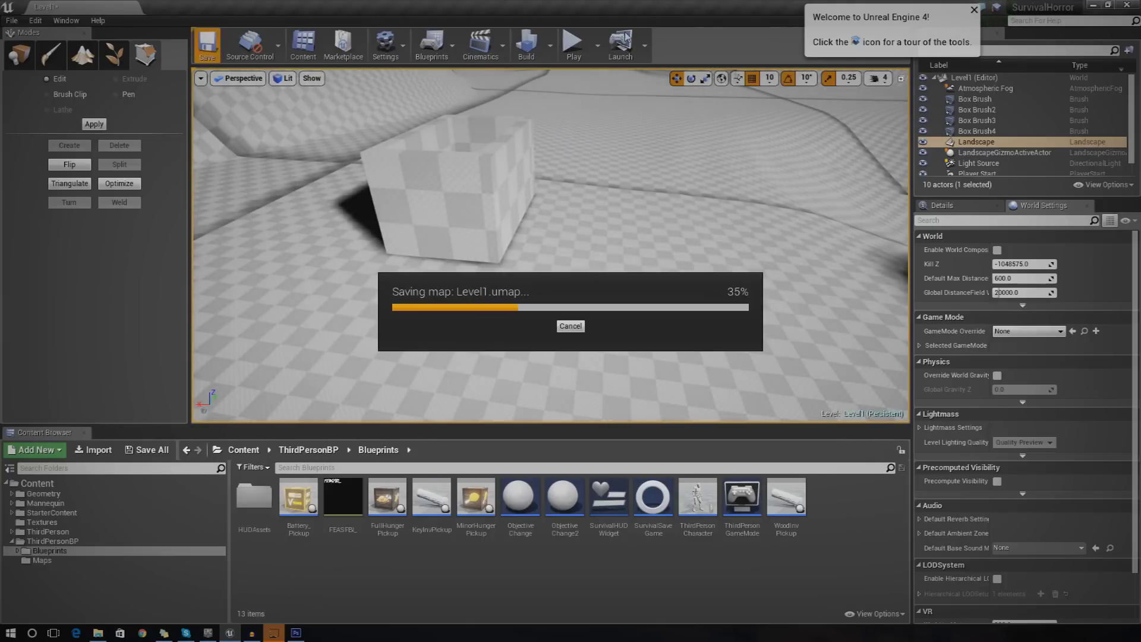
Playtest the level, running around the four-walled structure and across the valley to judge their scale.
left_click(574, 45)
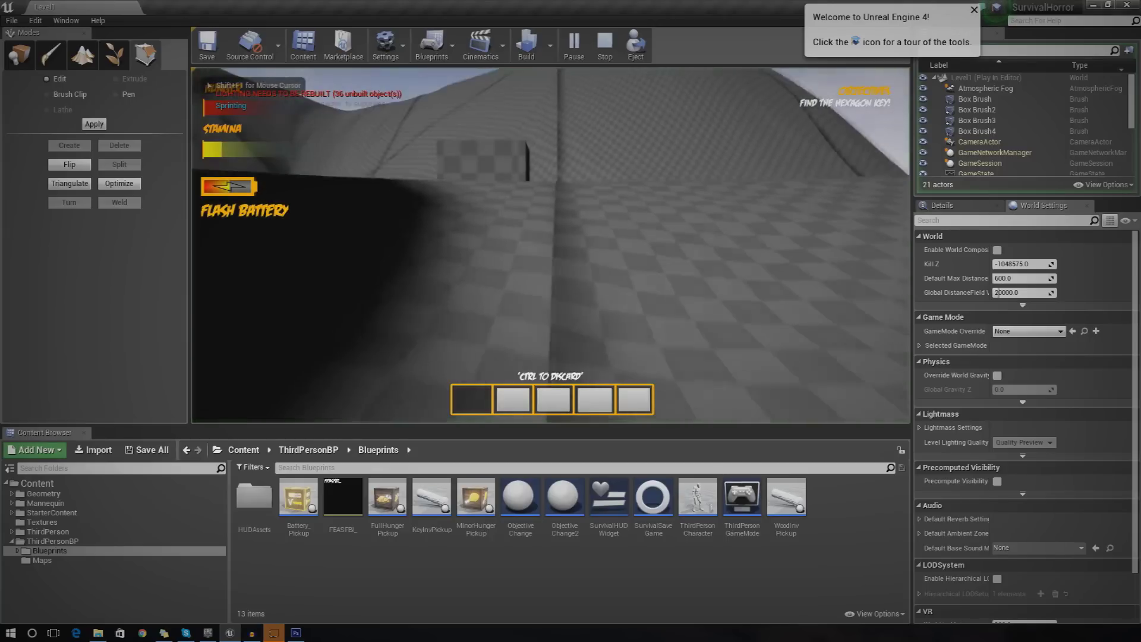
key("shift+w")
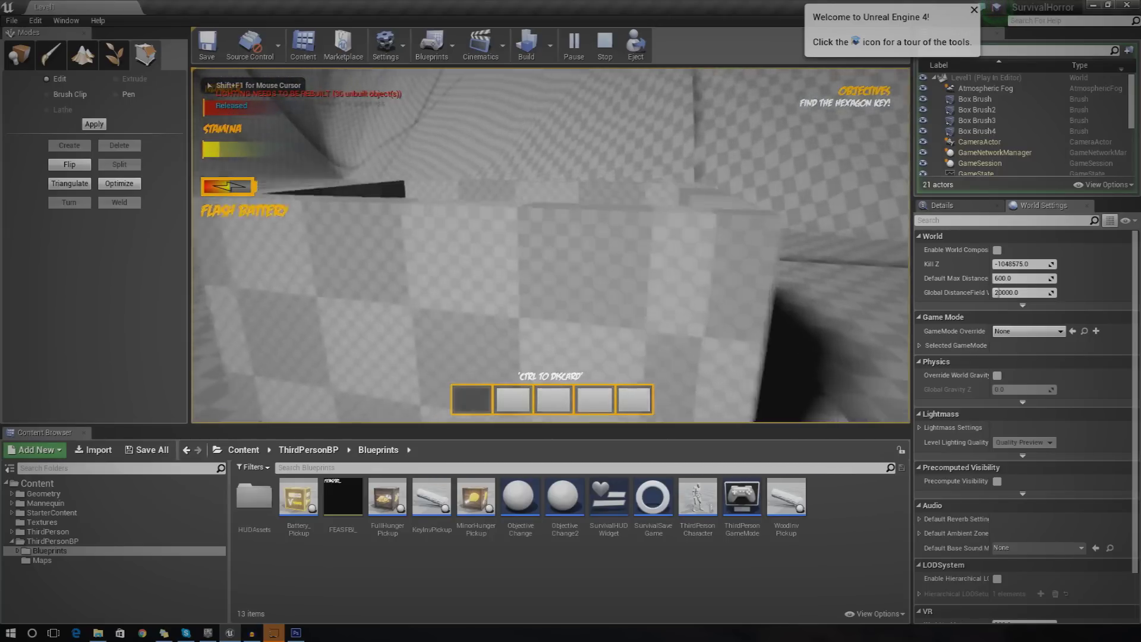
key("w")
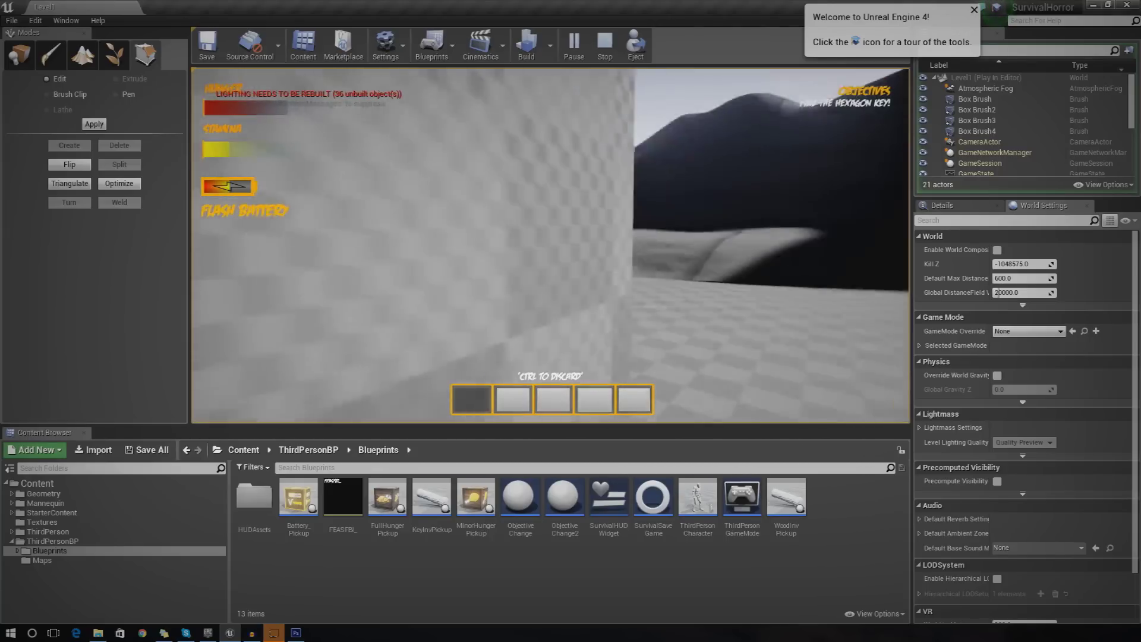
key("w")
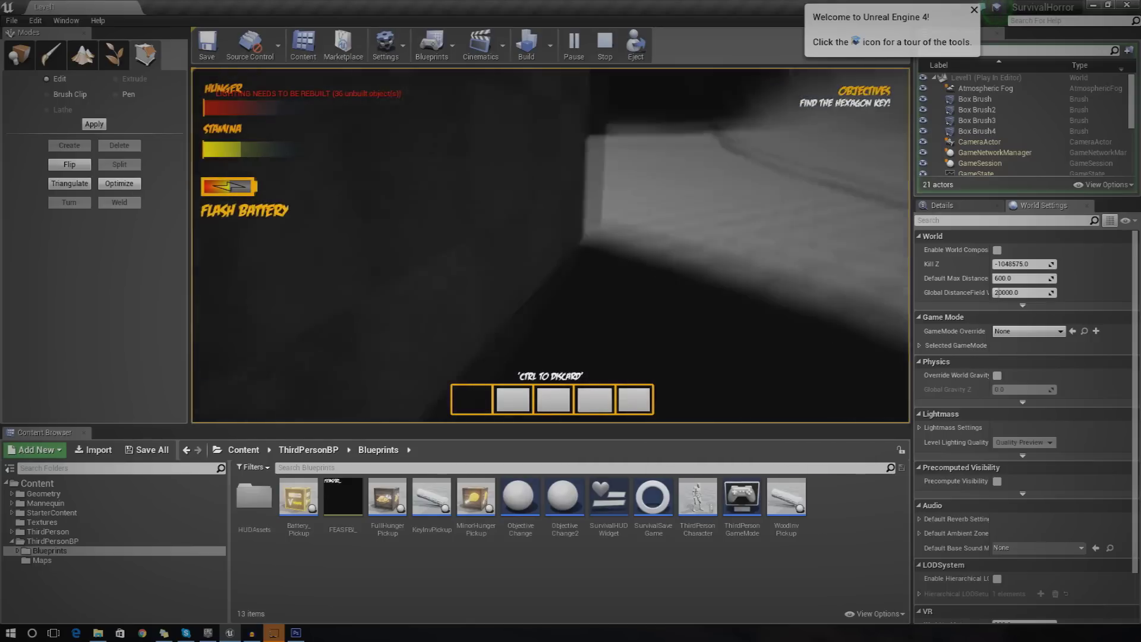
key("s")
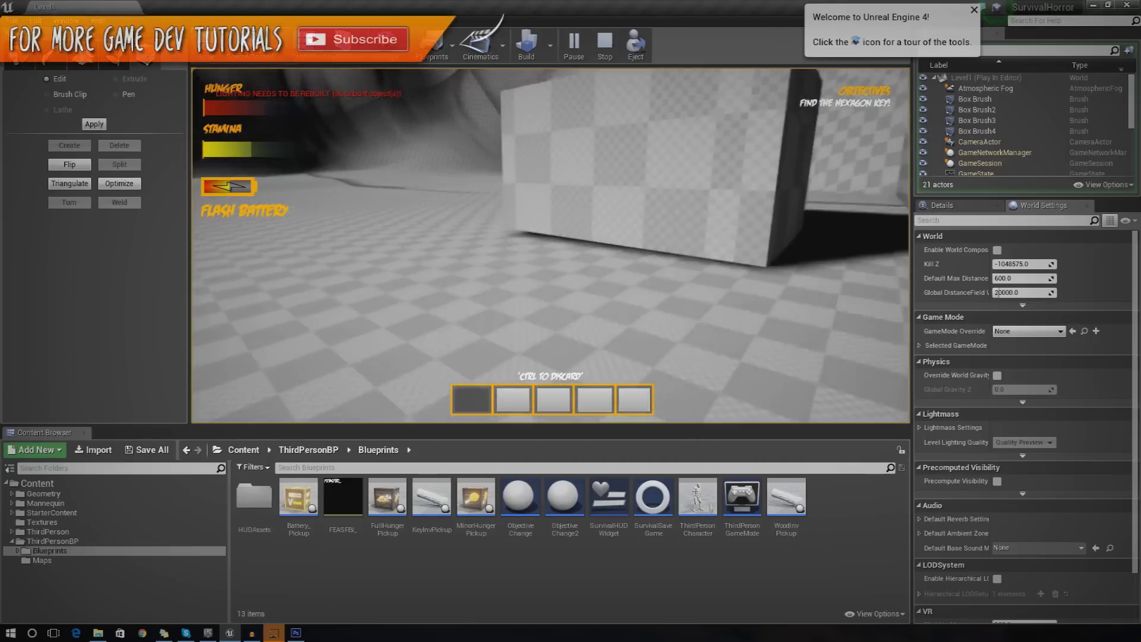
key("w")
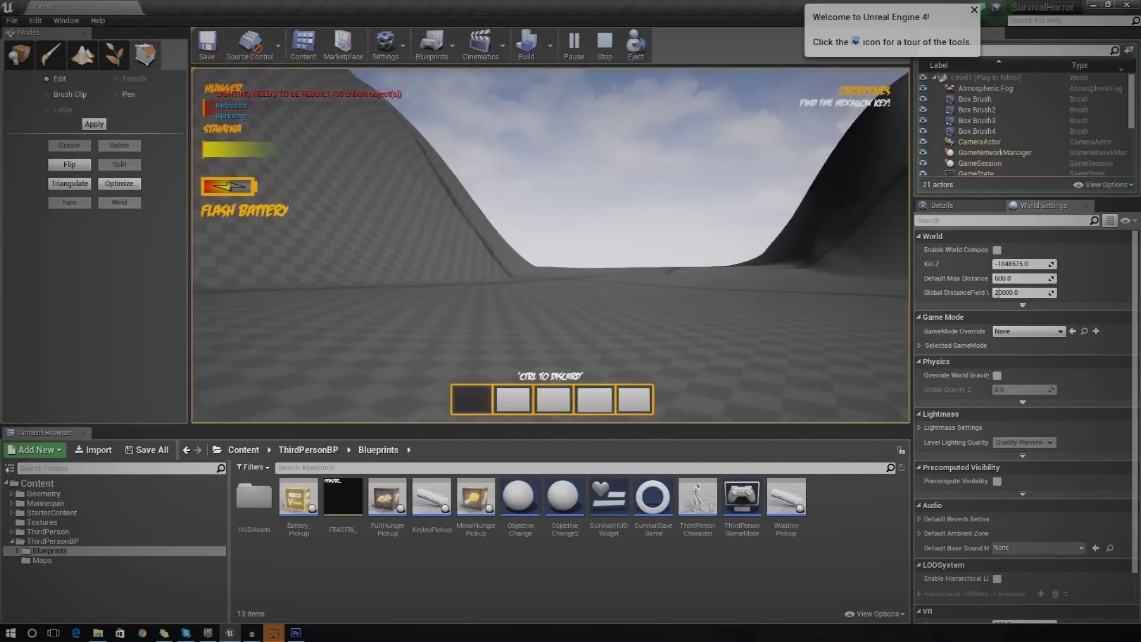
key("Escape")
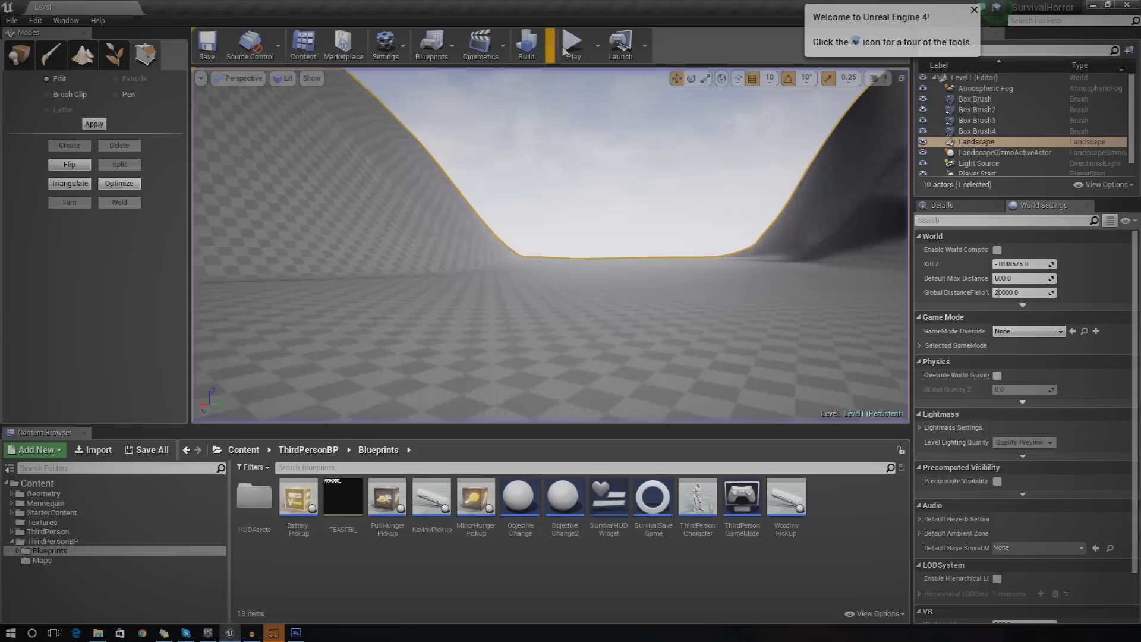
Playtest again by sprinting and jumping around the walled structure, and view it from above back in the editor.
left_click(566, 50)
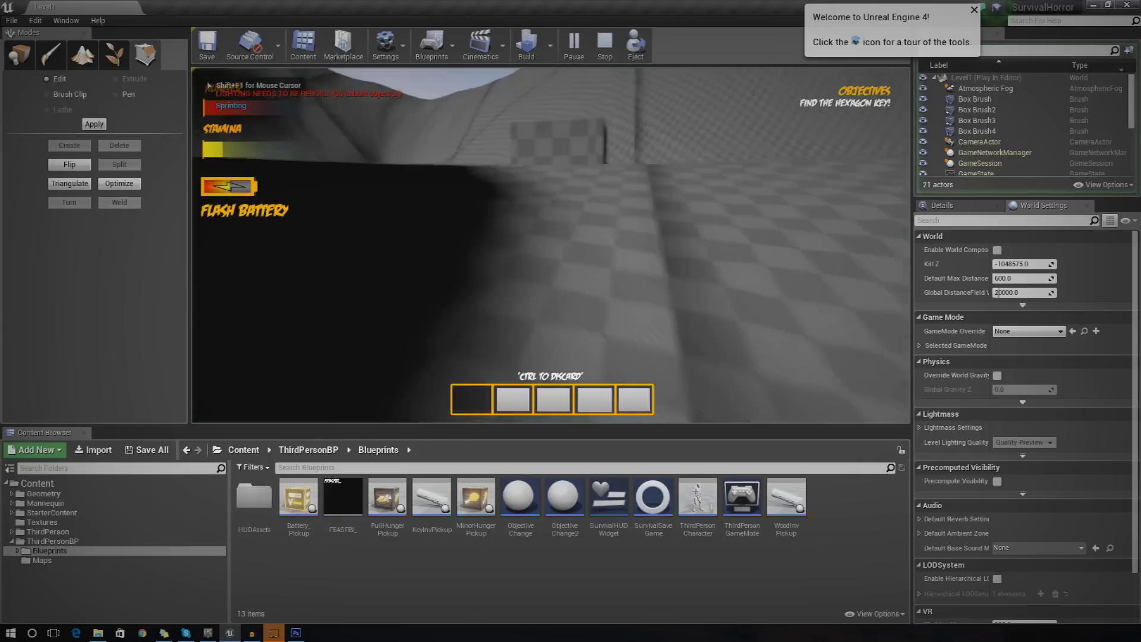
key("shift+w")
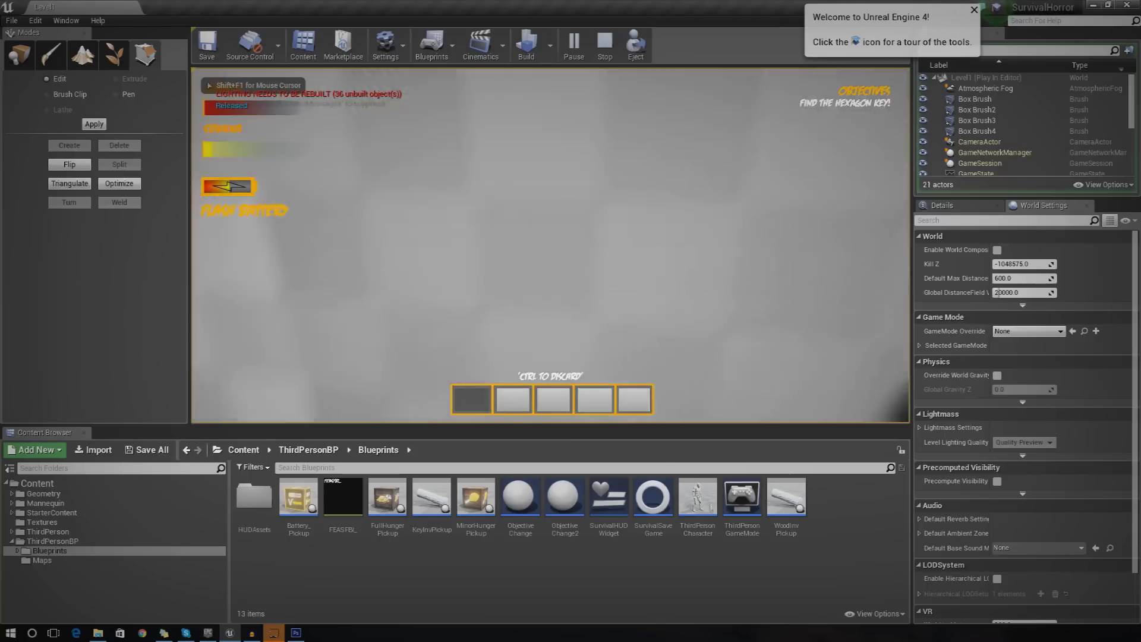
key("shift+w")
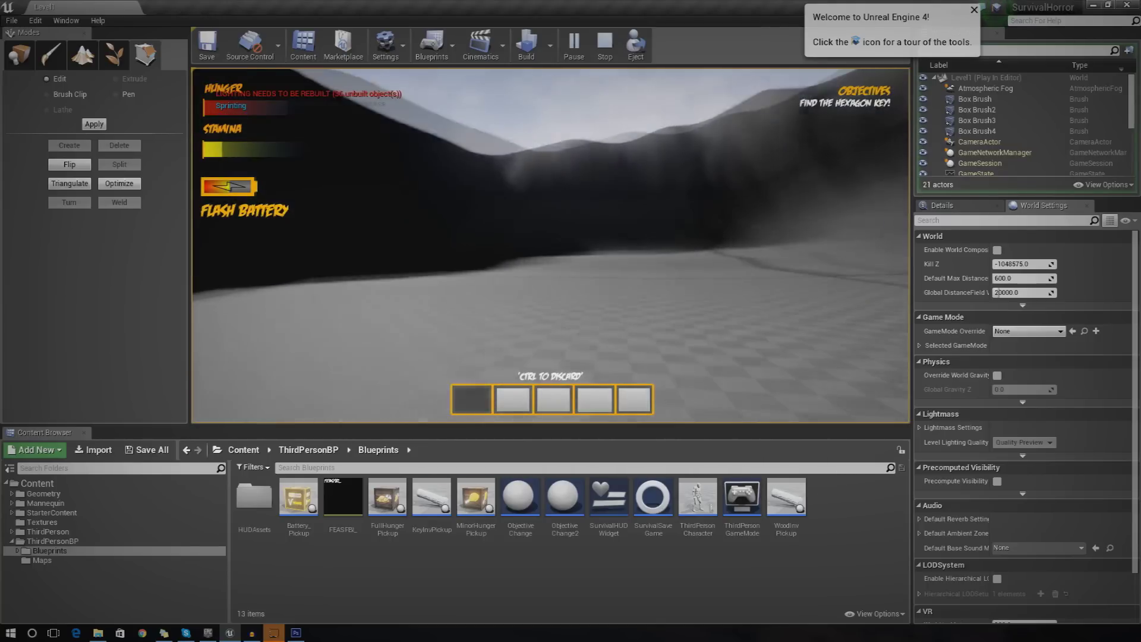
key("shift+w")
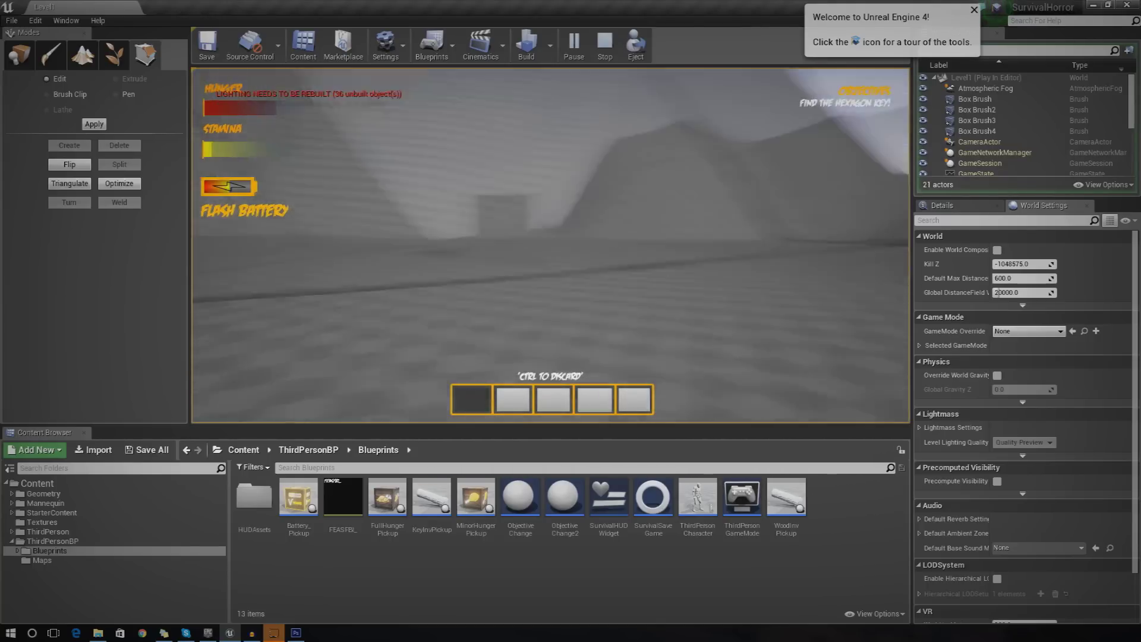
key("shift+w")
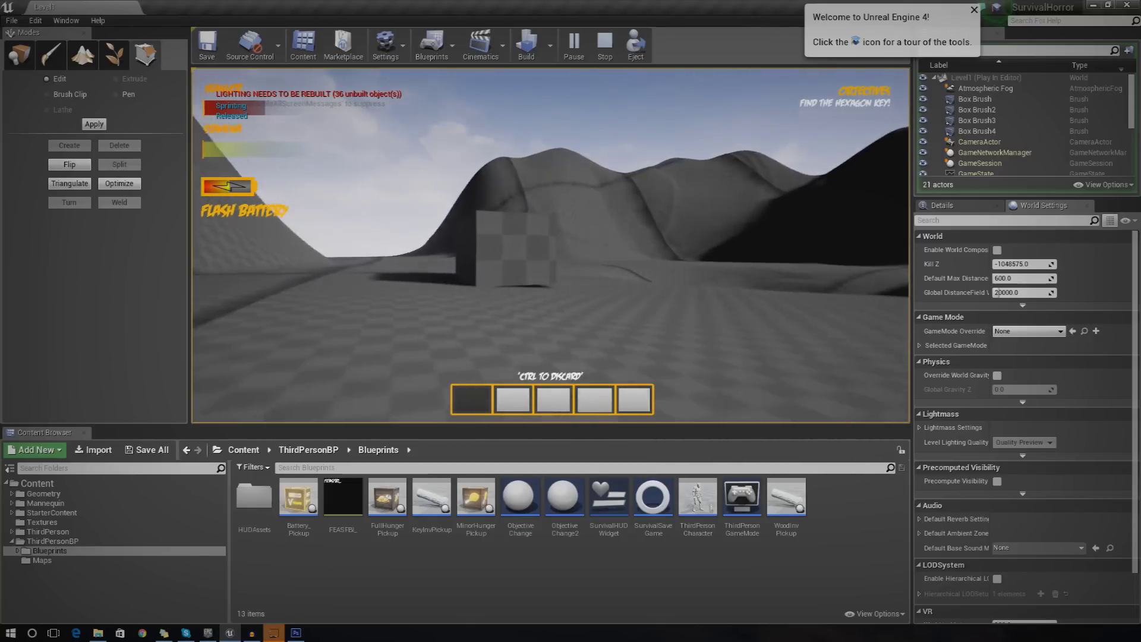
key("w")
key("space")
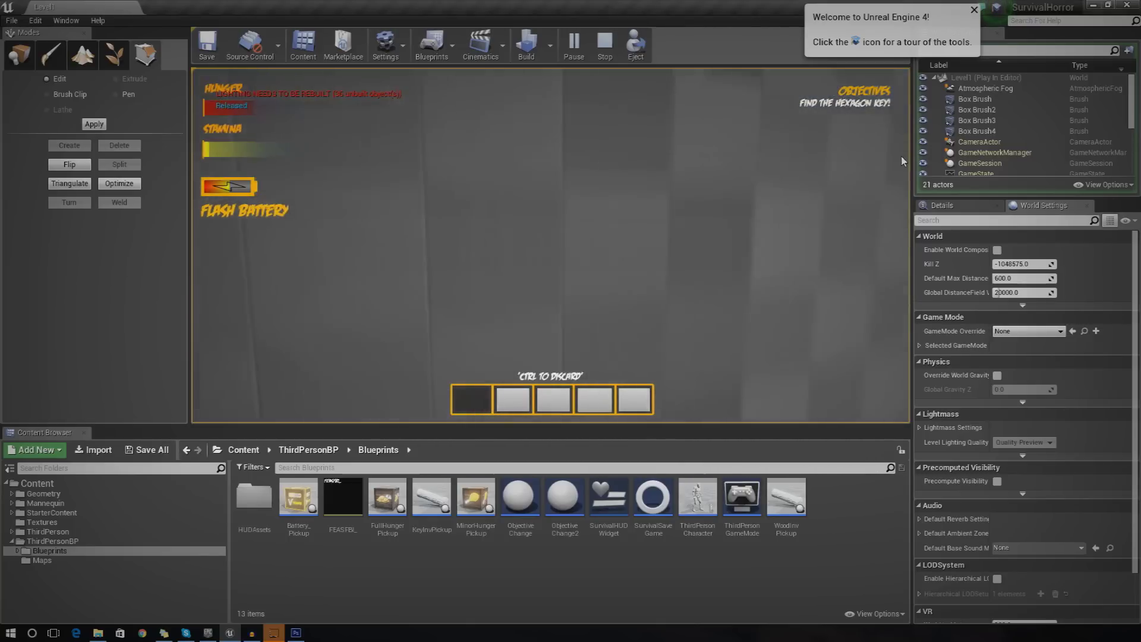
right_click_drag(783, 170, 814, 196)
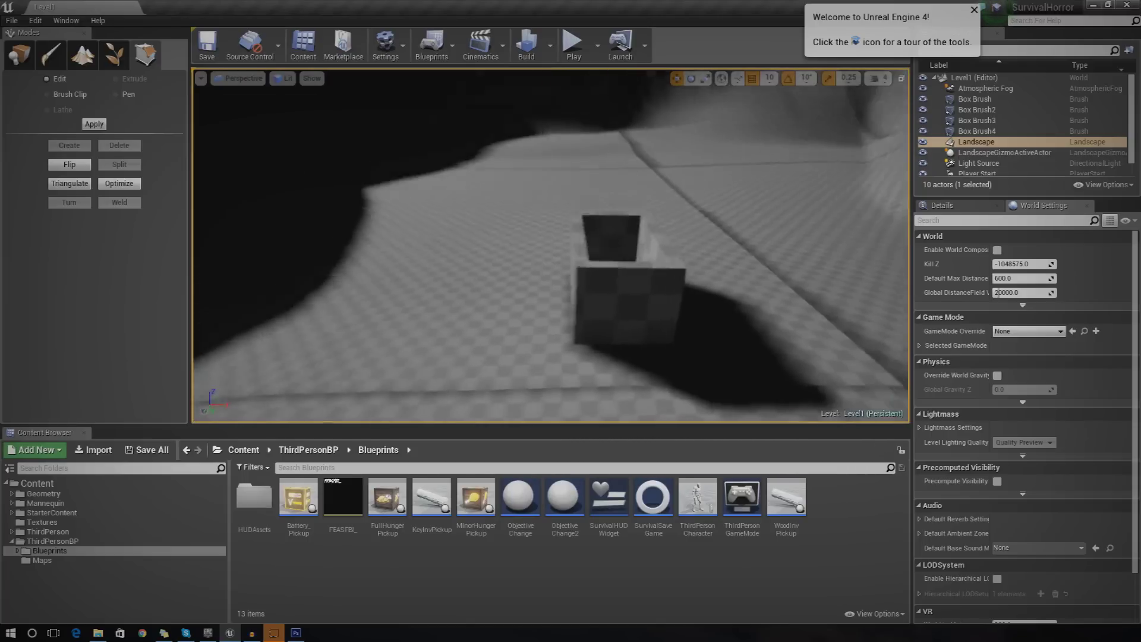